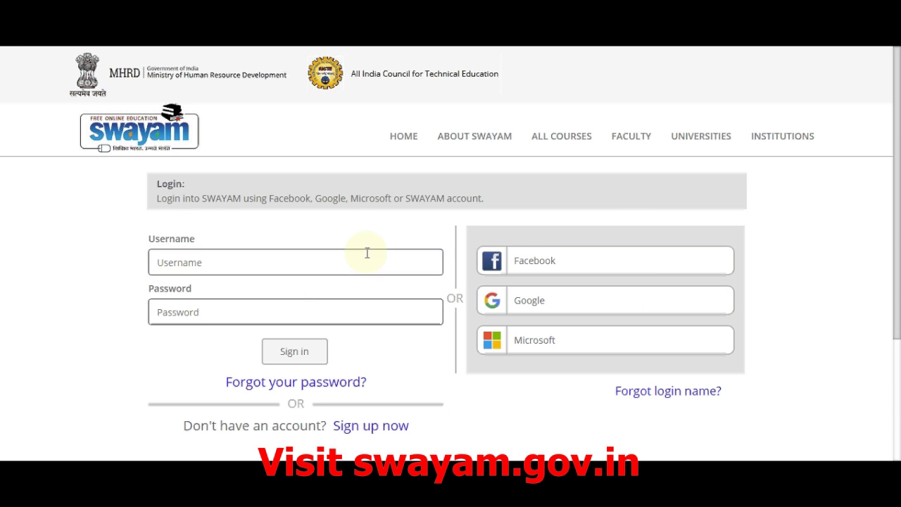
Sign in to SWAYAM with the prefilled Google account and its password
{"action": "left_click", "coordinate": [533, 303]}
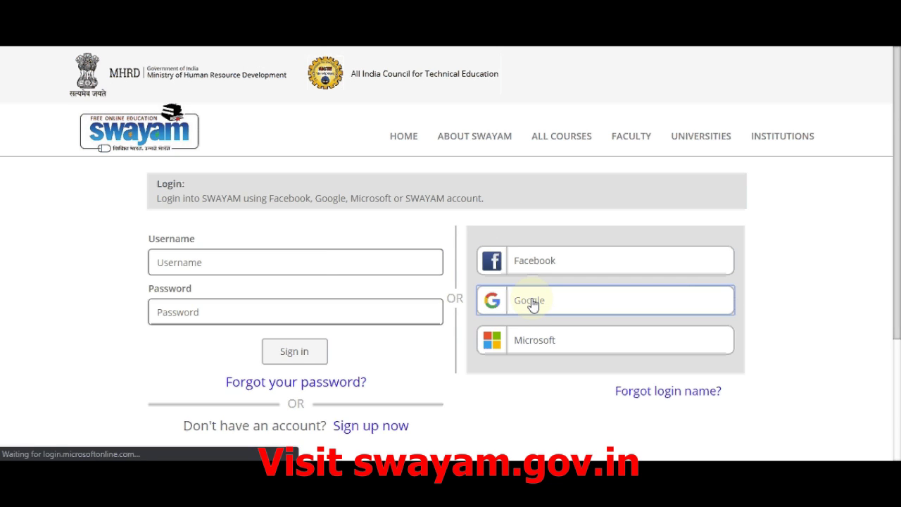
{"action": "left_click", "coordinate": [550, 367]}
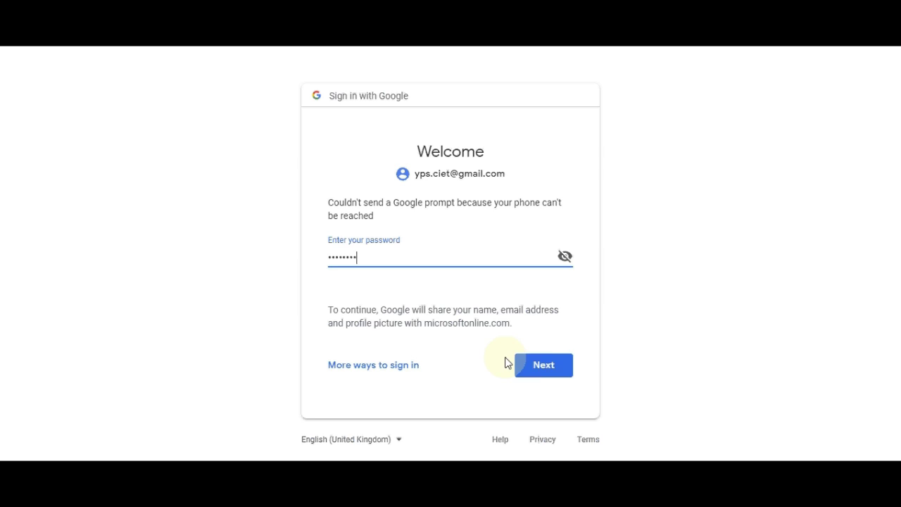
{"action": "left_click", "coordinate": [539, 367]}
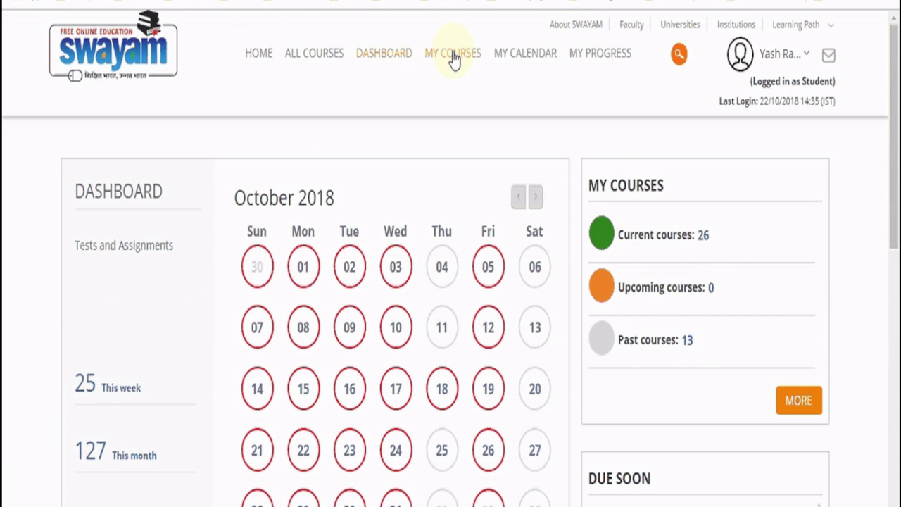
Show My Courses with the Course Filter set to Current Courses
{"action": "key", "text": "ctrl+plus"}
{"action": "key", "text": "ctrl+plus"}
{"action": "key", "text": "ctrl+plus"}
{"action": "key", "text": "ctrl+plus"}
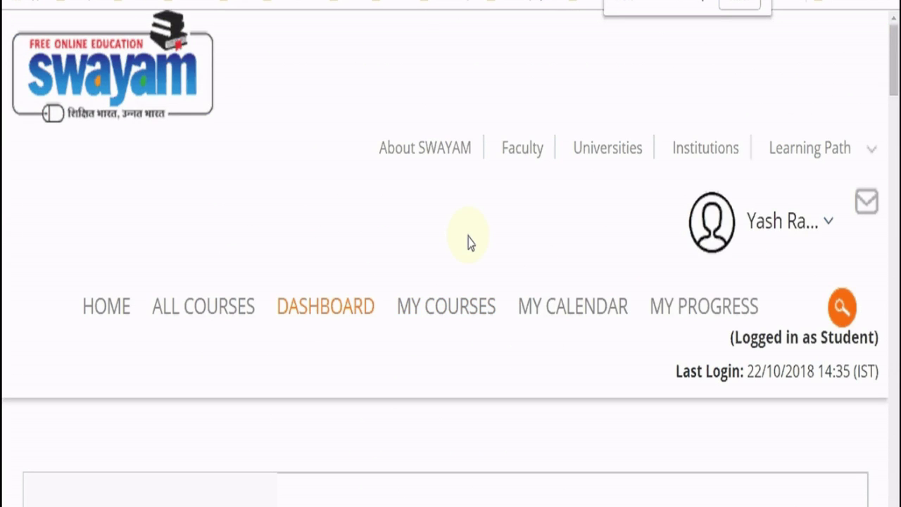
{"action": "left_click", "coordinate": [437, 311]}
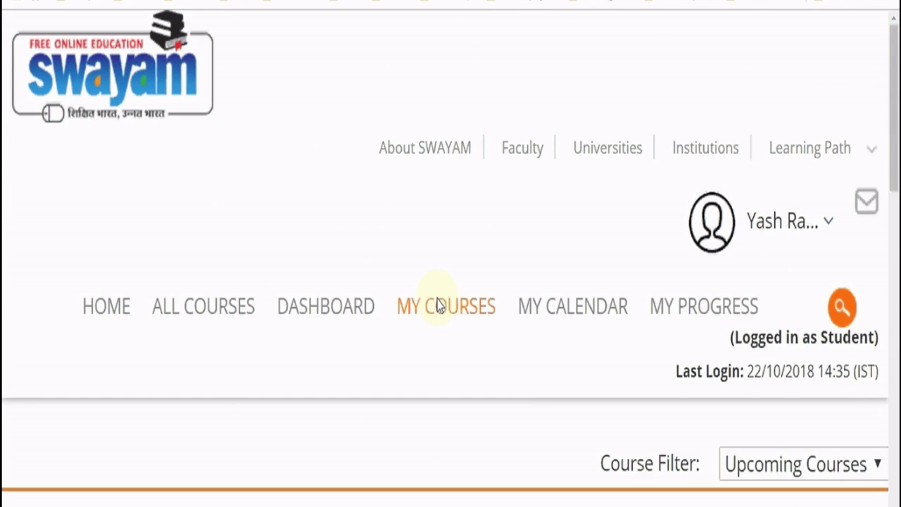
{"action": "key", "text": "ctrl+minus"}
{"action": "key", "text": "ctrl+minus"}
{"action": "key", "text": "ctrl+minus"}
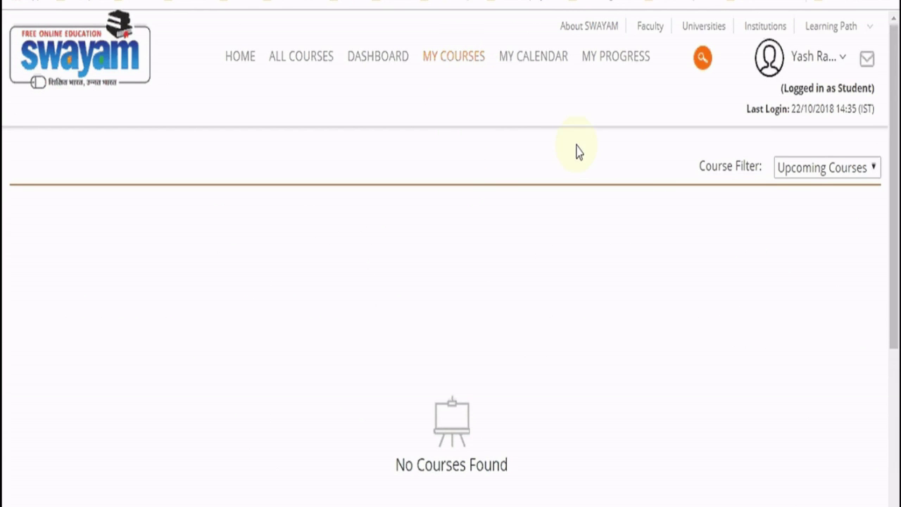
{"action": "left_click", "coordinate": [853, 174]}
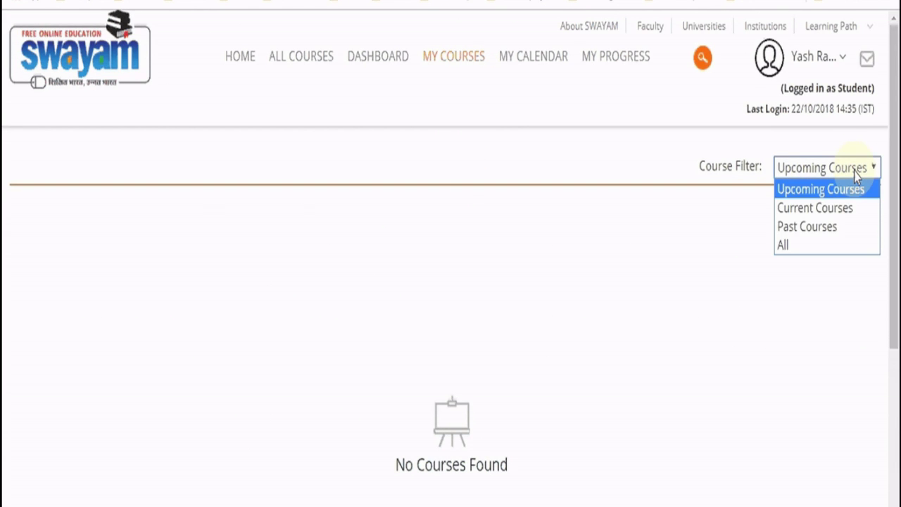
{"action": "left_click", "coordinate": [847, 209]}
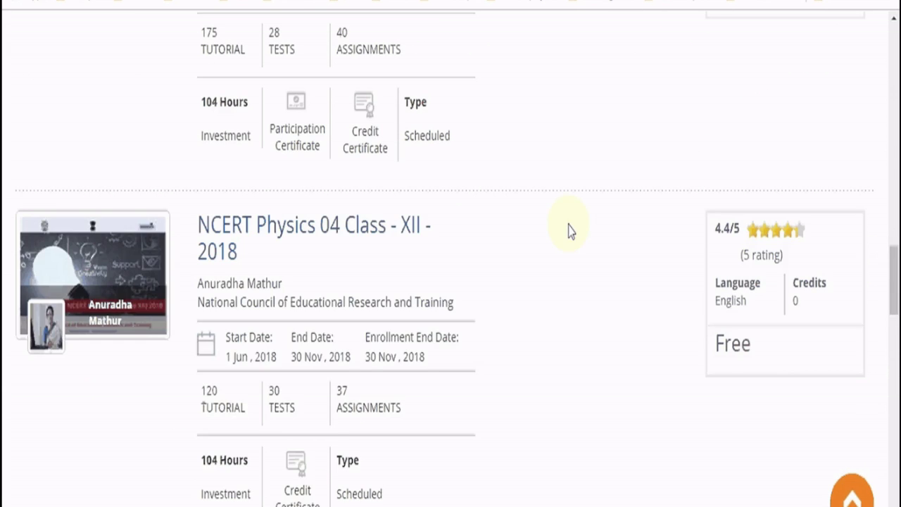
Load more courses with VIEW MORE and locate the Ecology and Environmental Pollution Botany card
{"action": "left_click_drag", "start_coordinate": [891, 295], "coordinate": [893, 493]}
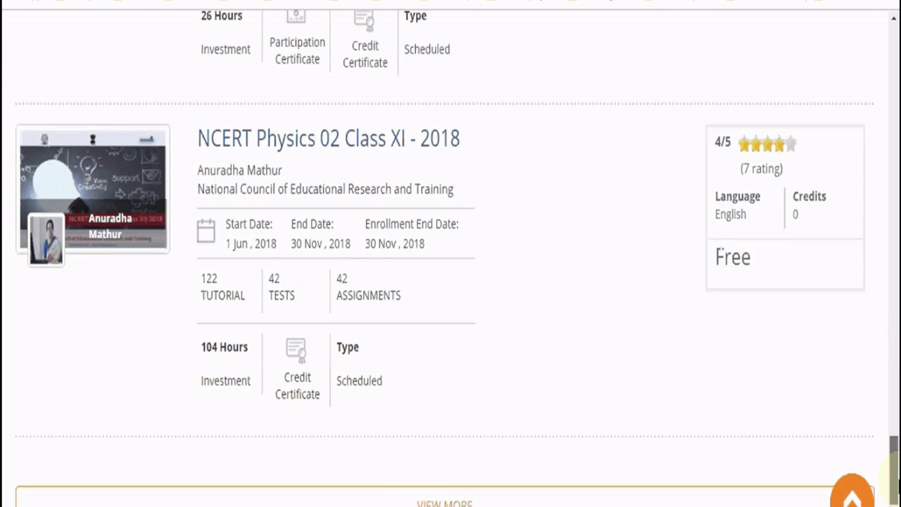
{"action": "scroll", "coordinate": [432, 271], "scroll_direction": "down", "scroll_amount": 20}
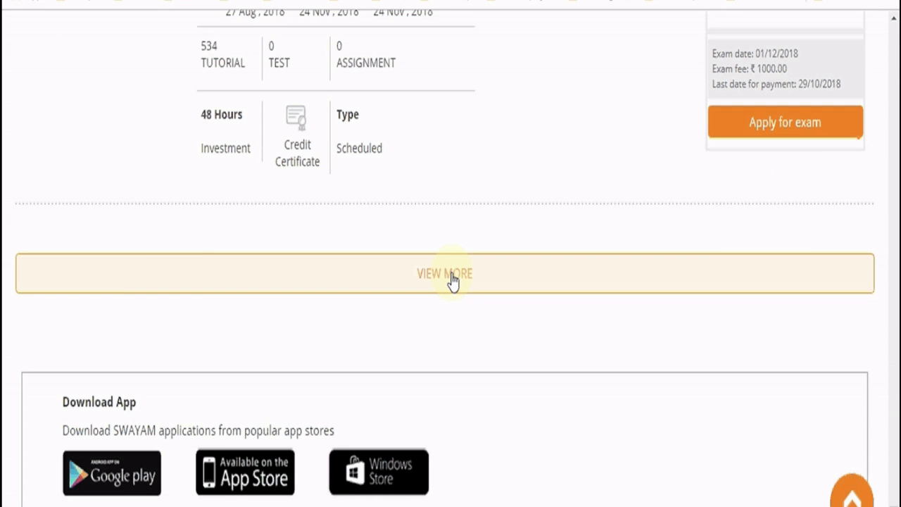
{"action": "left_click", "coordinate": [445, 274]}
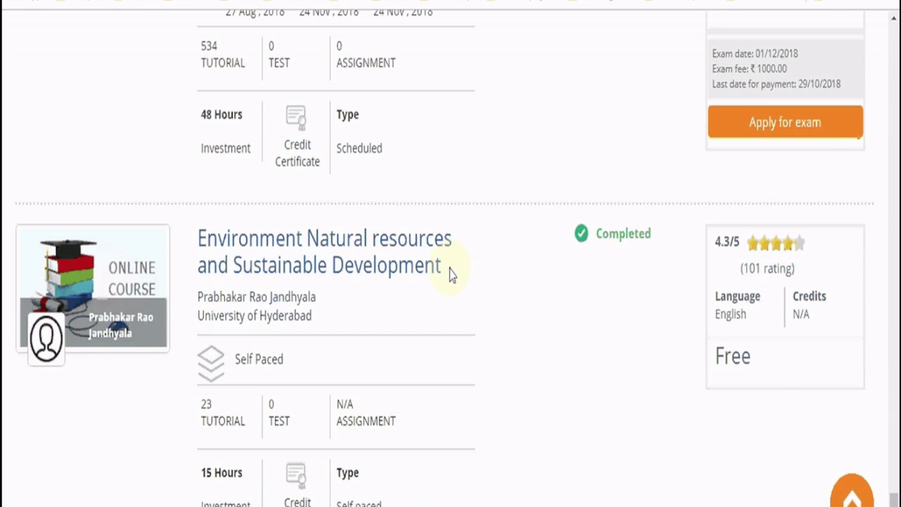
{"action": "scroll", "coordinate": [448, 275], "scroll_direction": "up", "scroll_amount": 2}
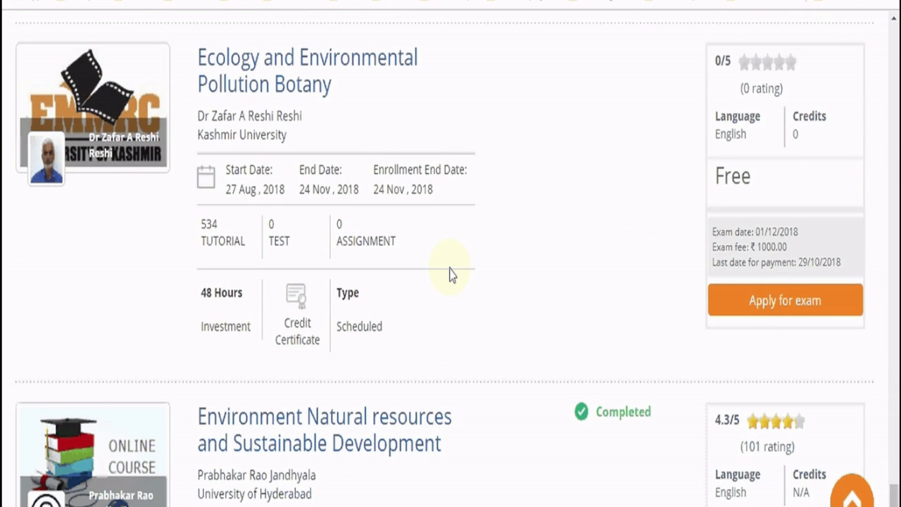
{"action": "scroll", "coordinate": [422, 261], "scroll_direction": "up", "scroll_amount": 3}
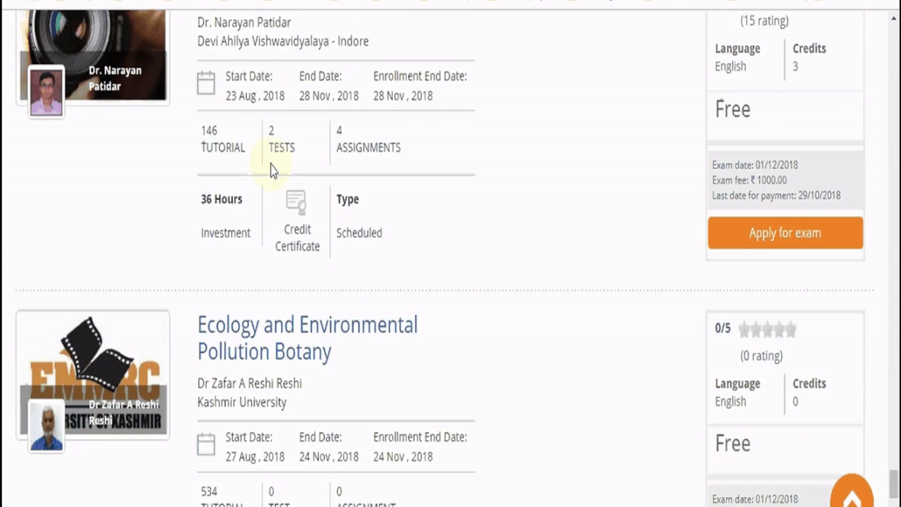
{"action": "scroll", "coordinate": [243, 166], "scroll_direction": "up", "scroll_amount": 2}
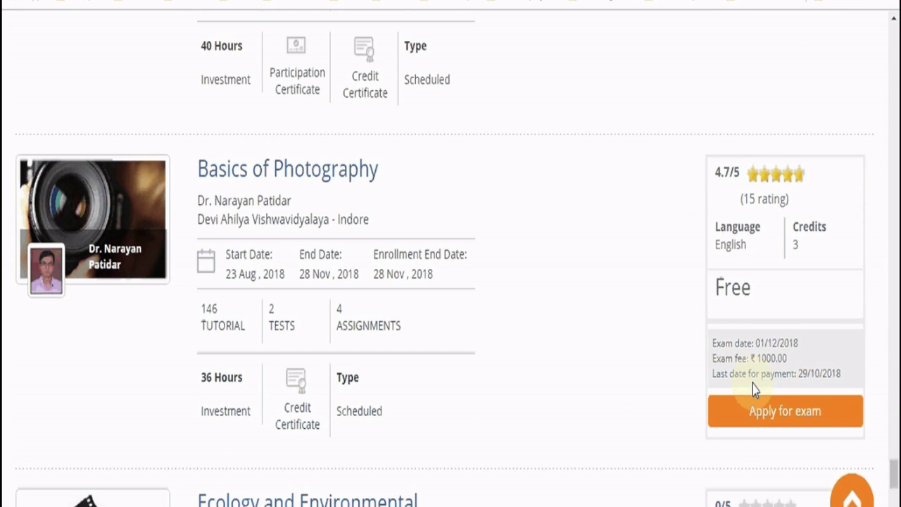
{"action": "scroll", "coordinate": [757, 442], "scroll_direction": "down", "scroll_amount": 5}
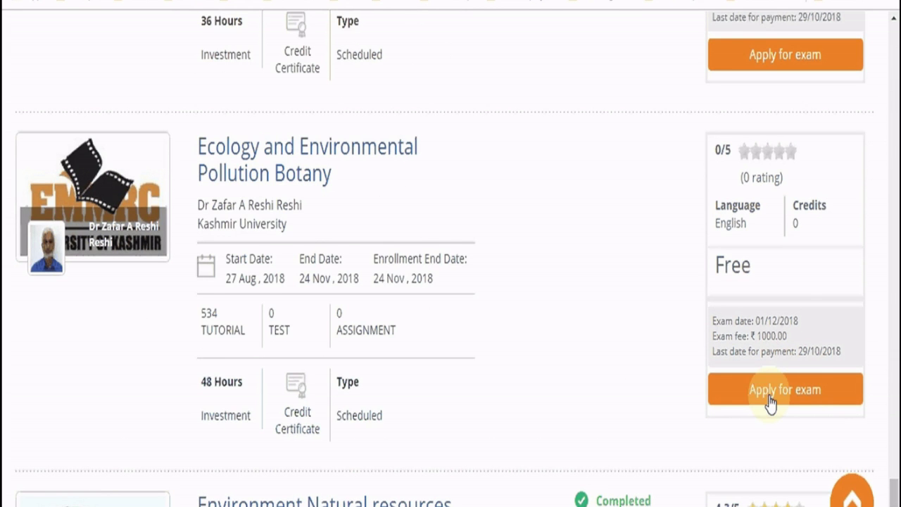
{"action": "scroll", "coordinate": [770, 407], "scroll_direction": "down", "scroll_amount": 4}
{"action": "scroll", "coordinate": [770, 402], "scroll_direction": "down", "scroll_amount": 4}
{"action": "scroll", "coordinate": [770, 399], "scroll_direction": "up", "scroll_amount": 12}
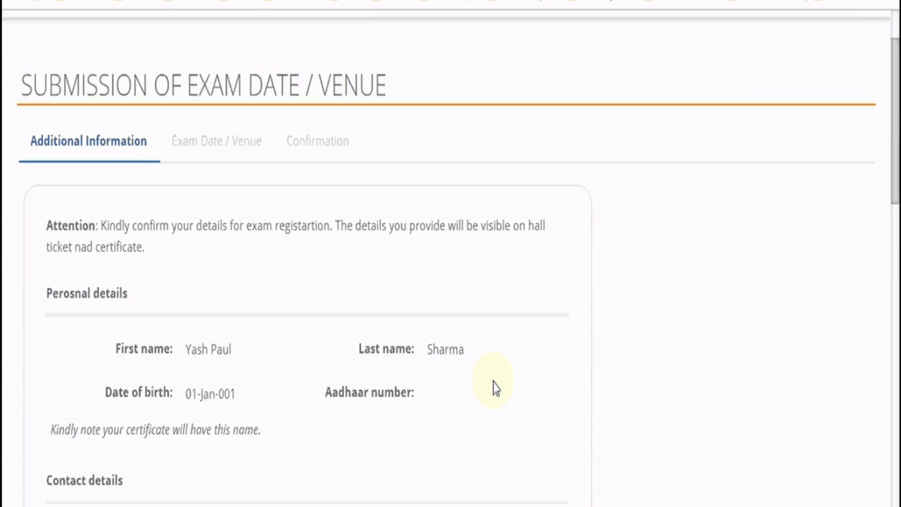
Review the registration's personal details, noting the 01-Jan-001 date of birth
{"action": "scroll", "coordinate": [187, 253], "scroll_direction": "up", "scroll_amount": 5}
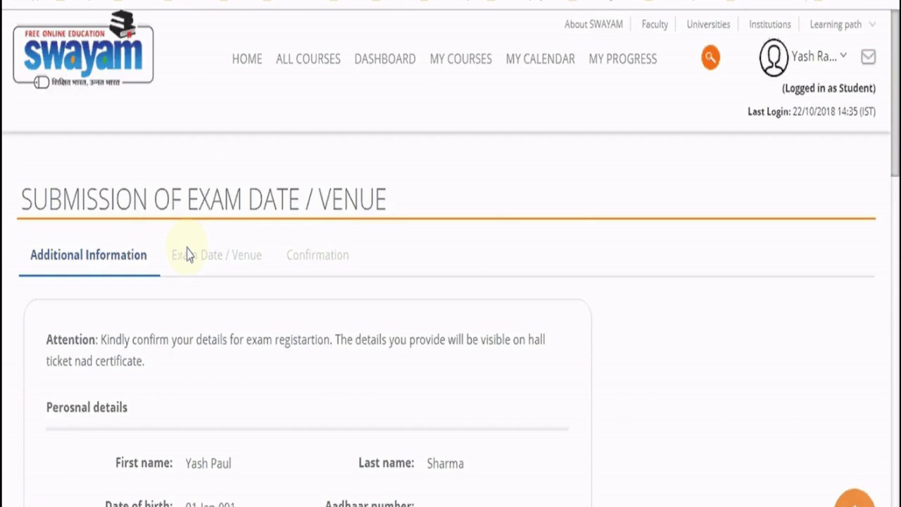
{"action": "scroll", "coordinate": [169, 275], "scroll_direction": "down", "scroll_amount": 4}
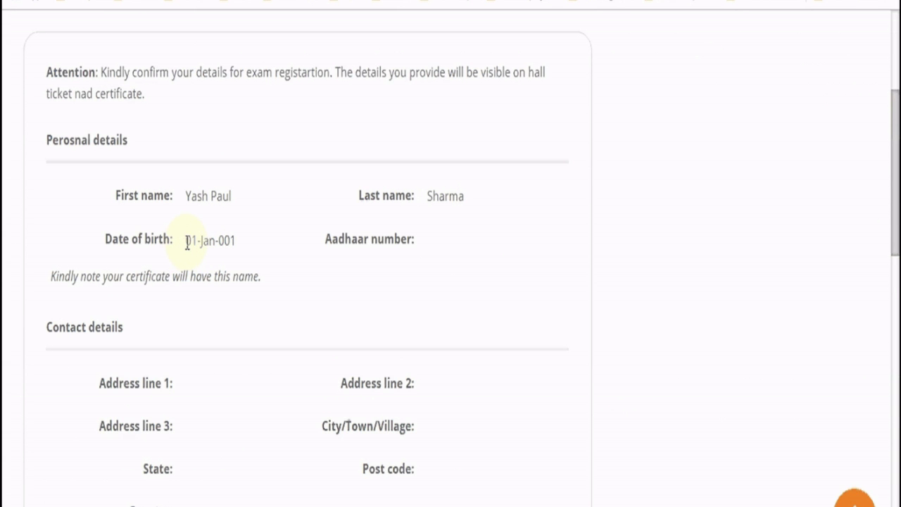
{"action": "left_click_drag", "start_coordinate": [185, 241], "coordinate": [249, 246]}
{"action": "left_click", "coordinate": [238, 367]}
{"action": "scroll", "coordinate": [238, 367], "scroll_direction": "down", "scroll_amount": 4}
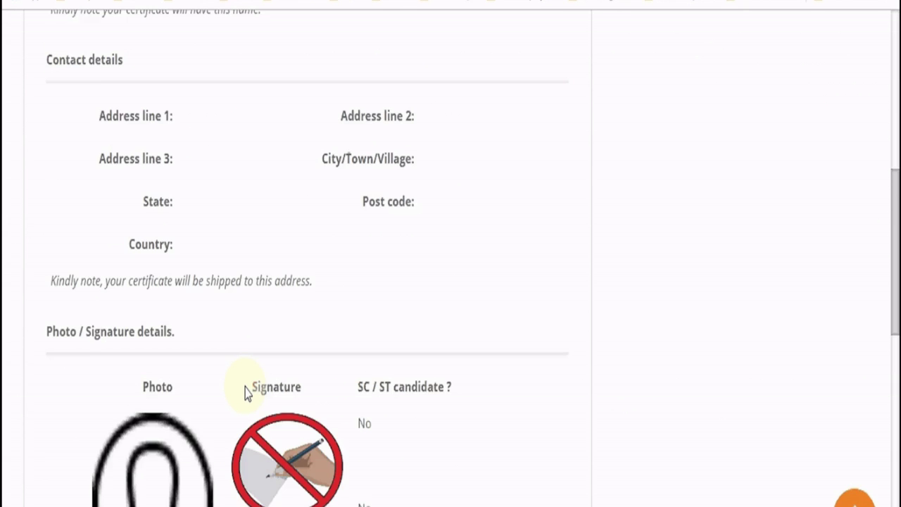
{"action": "scroll", "coordinate": [246, 393], "scroll_direction": "down", "scroll_amount": 4}
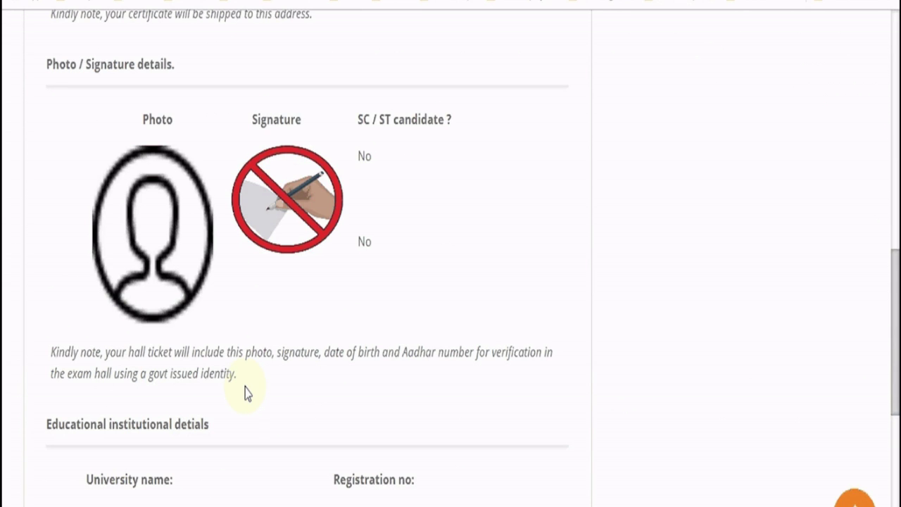
{"action": "scroll", "coordinate": [247, 393], "scroll_direction": "down", "scroll_amount": 5}
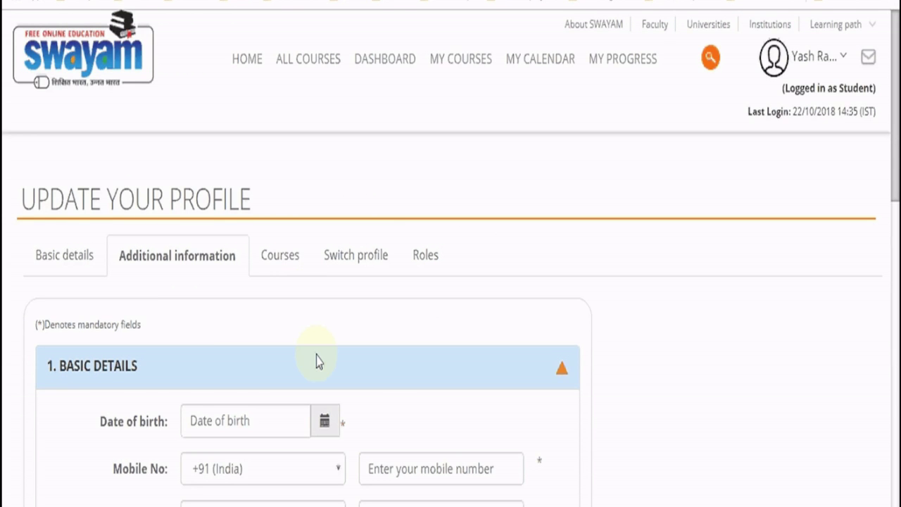
{"action": "scroll", "coordinate": [317, 359], "scroll_direction": "down", "scroll_amount": 3}
{"action": "left_click", "coordinate": [325, 243]}
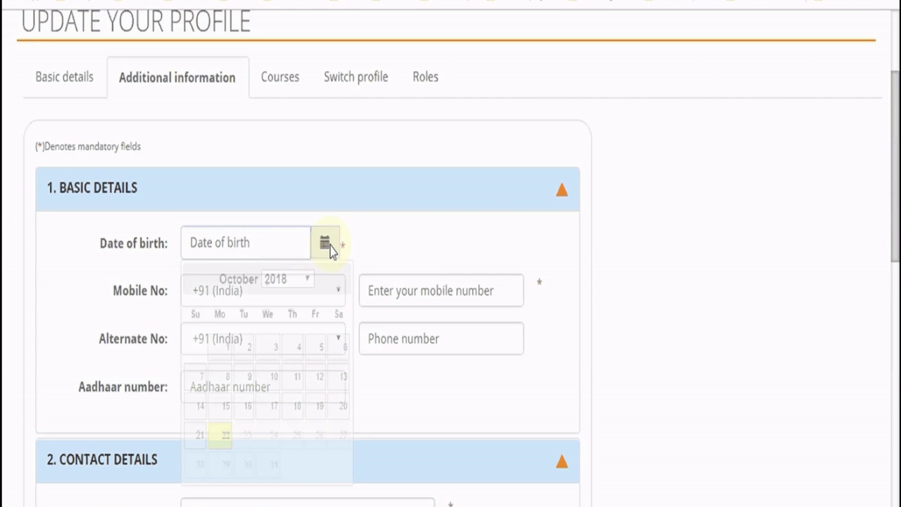
{"action": "left_click", "coordinate": [281, 280]}
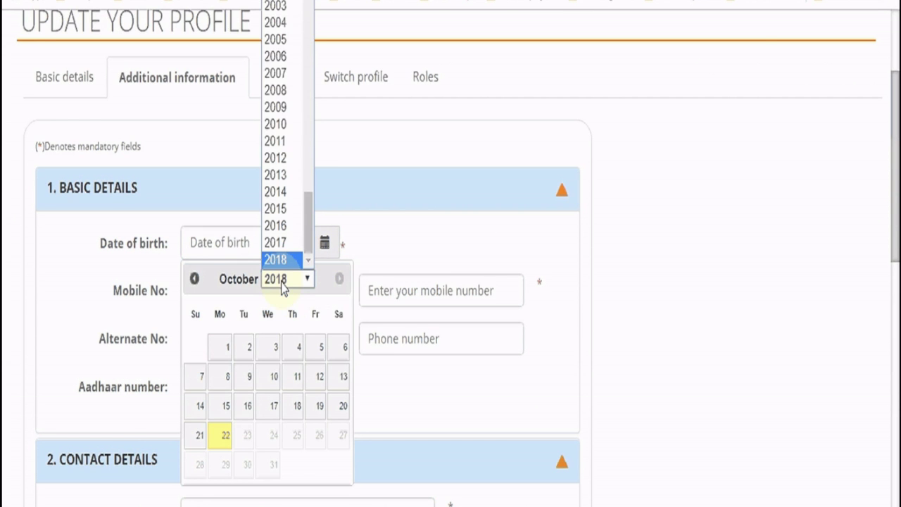
{"action": "scroll", "coordinate": [281, 239], "scroll_direction": "up", "scroll_amount": 3}
{"action": "left_click", "coordinate": [297, 457]}
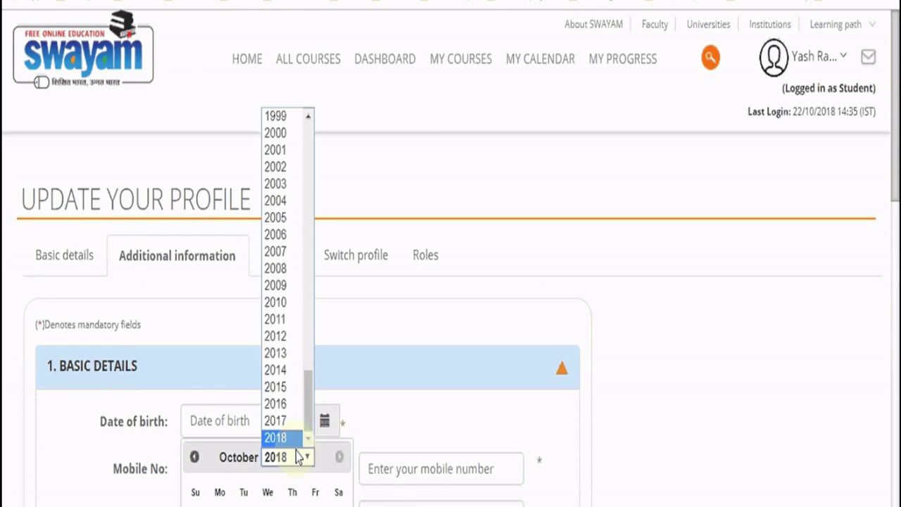
{"action": "scroll", "coordinate": [282, 392], "scroll_direction": "up", "scroll_amount": 10}
{"action": "scroll", "coordinate": [286, 402], "scroll_direction": "down", "scroll_amount": 3}
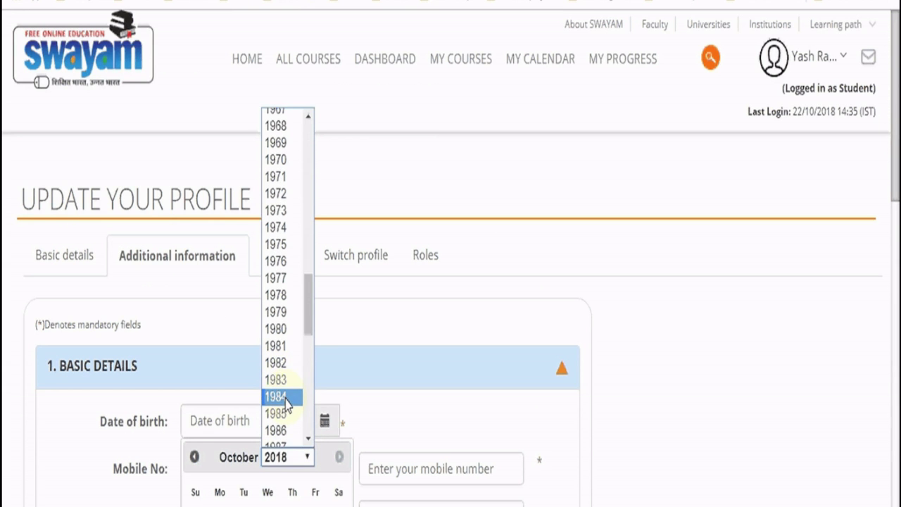
{"action": "left_click", "coordinate": [278, 362]}
{"action": "scroll", "coordinate": [253, 465], "scroll_direction": "down", "scroll_amount": 3}
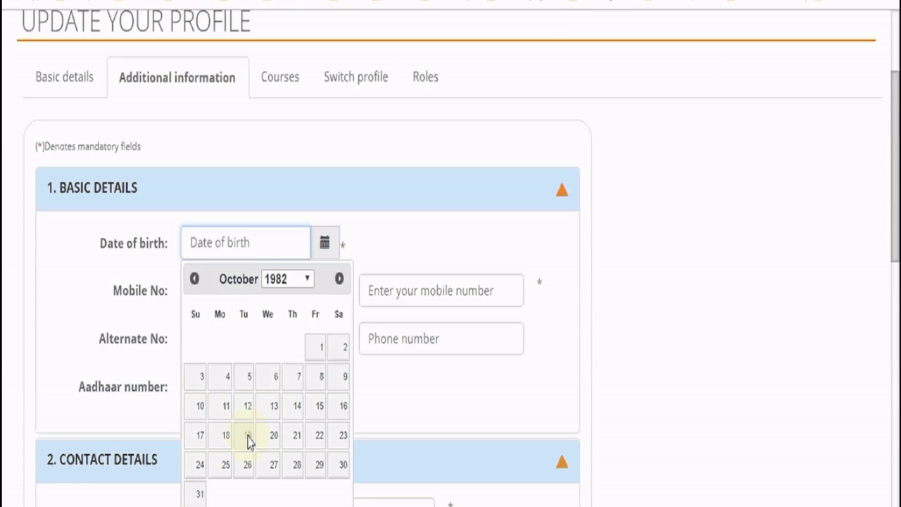
{"action": "left_click", "coordinate": [194, 279]}
{"action": "left_click", "coordinate": [194, 279]}
{"action": "left_click", "coordinate": [195, 279]}
{"action": "left_click", "coordinate": [194, 279]}
{"action": "left_click", "coordinate": [194, 278]}
{"action": "left_click", "coordinate": [194, 279]}
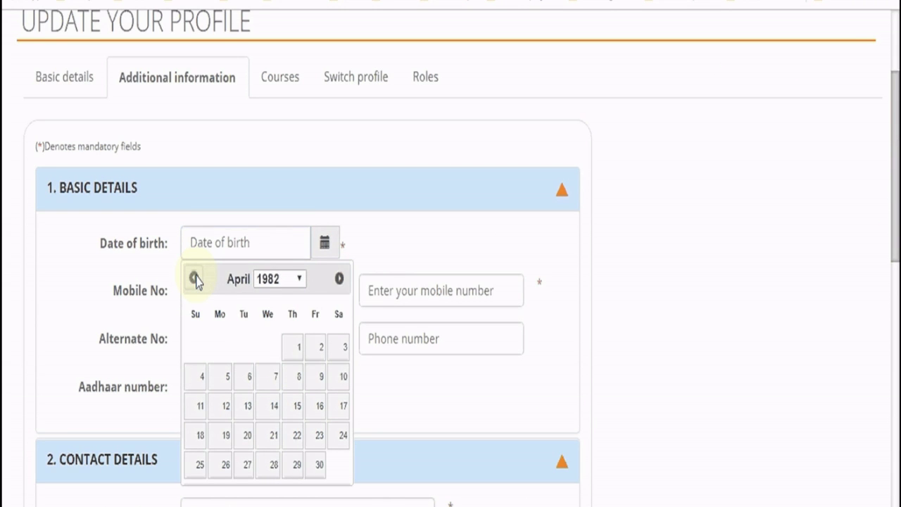
{"action": "left_click", "coordinate": [195, 279]}
{"action": "left_click", "coordinate": [195, 278]}
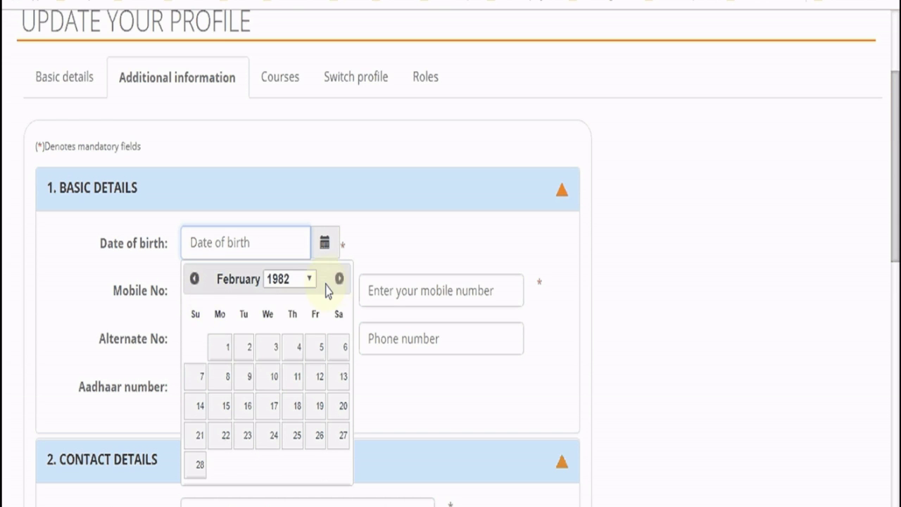
{"action": "left_click", "coordinate": [340, 279]}
{"action": "left_click", "coordinate": [250, 355]}
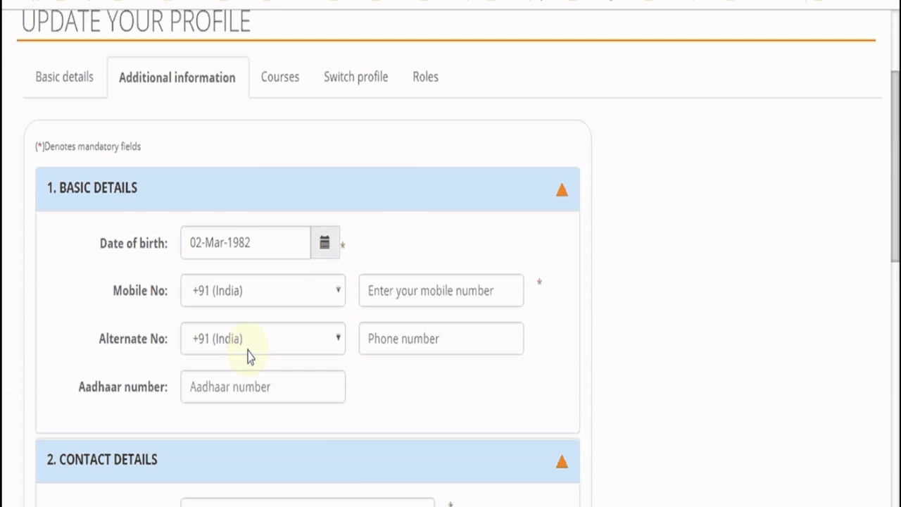
{"action": "scroll", "coordinate": [322, 377], "scroll_direction": "down", "scroll_amount": 3}
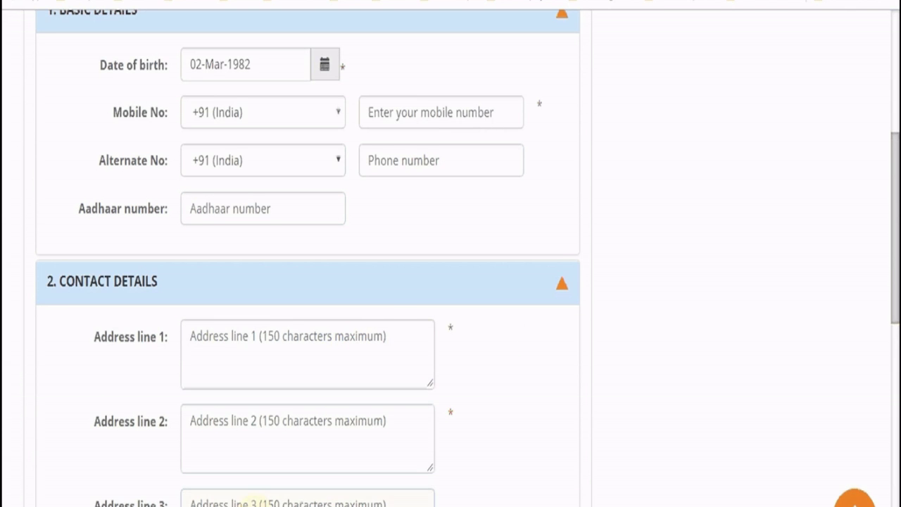
Enter the mobile number and move on to the remaining contact fields
{"action": "left_click", "coordinate": [440, 114]}
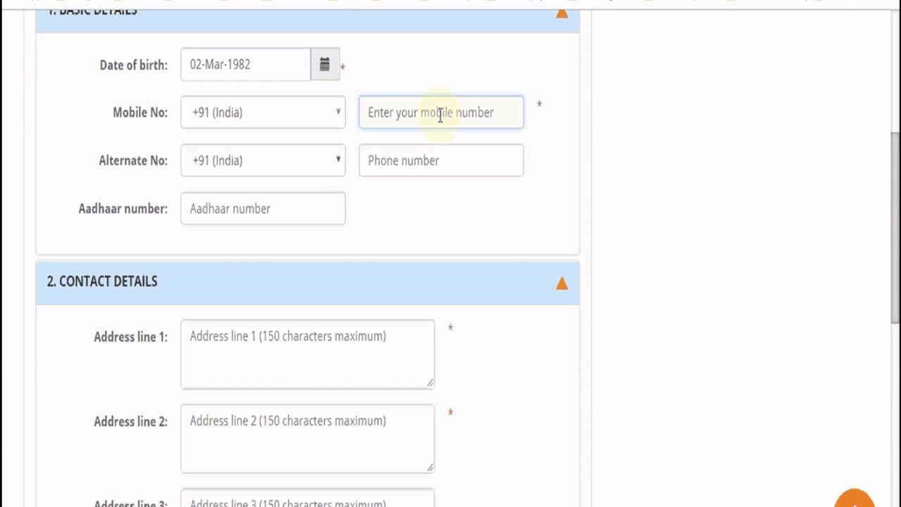
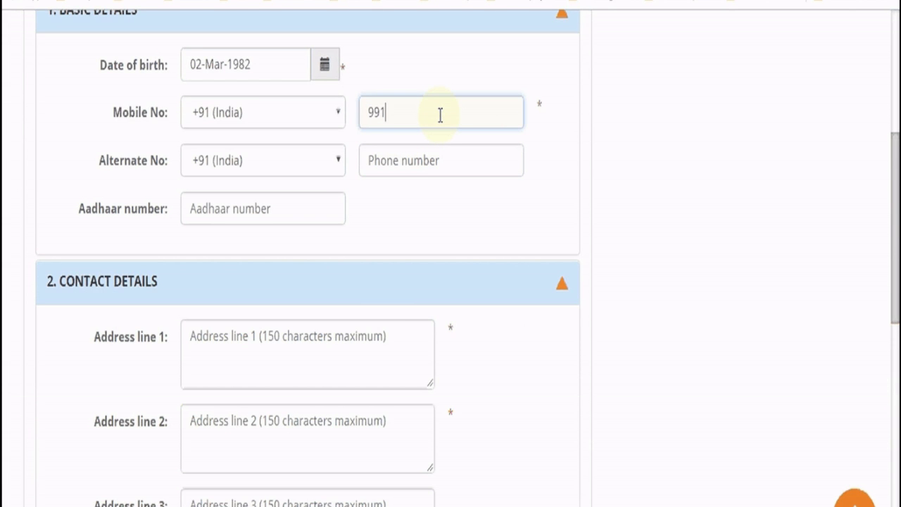
{"action": "left_click", "coordinate": [446, 162]}
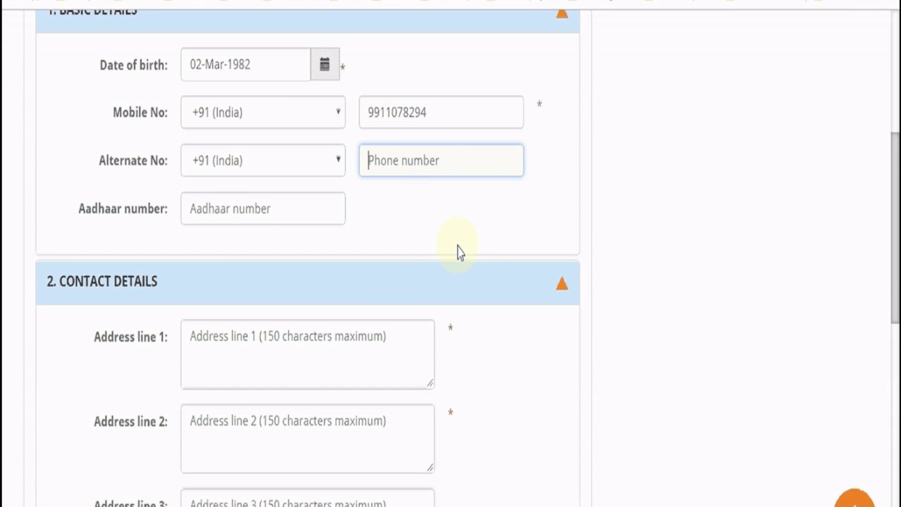
{"action": "scroll", "coordinate": [483, 380], "scroll_direction": "down", "scroll_amount": 3}
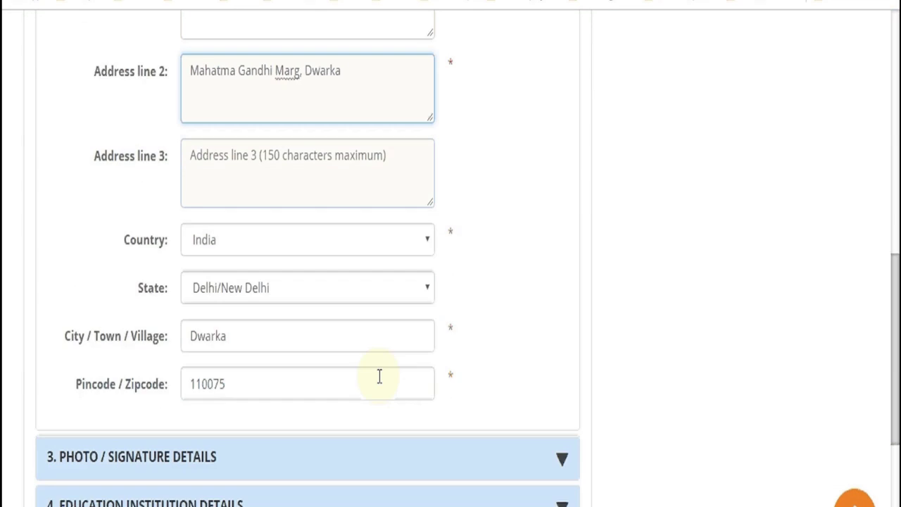
{"action": "scroll", "coordinate": [378, 374], "scroll_direction": "down", "scroll_amount": 3}
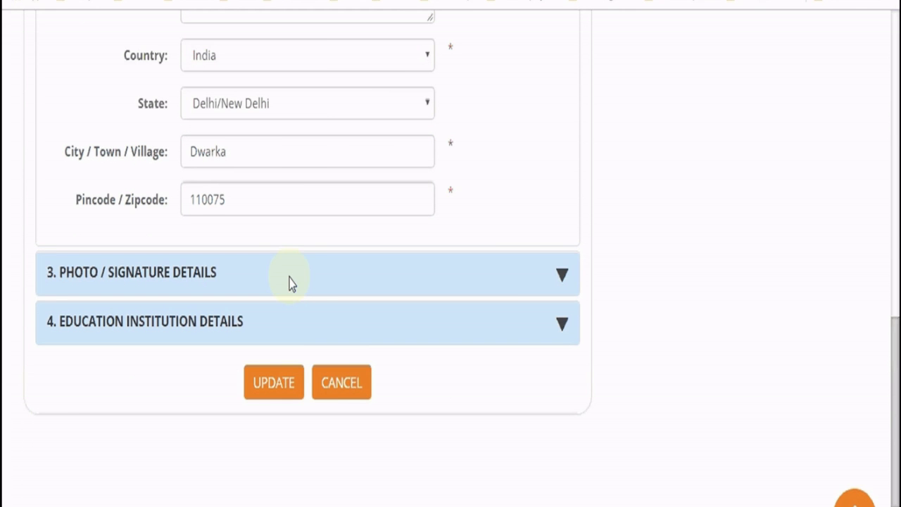
Attach the photo and the signature image in Photo/Signature Details
{"action": "left_click", "coordinate": [557, 285]}
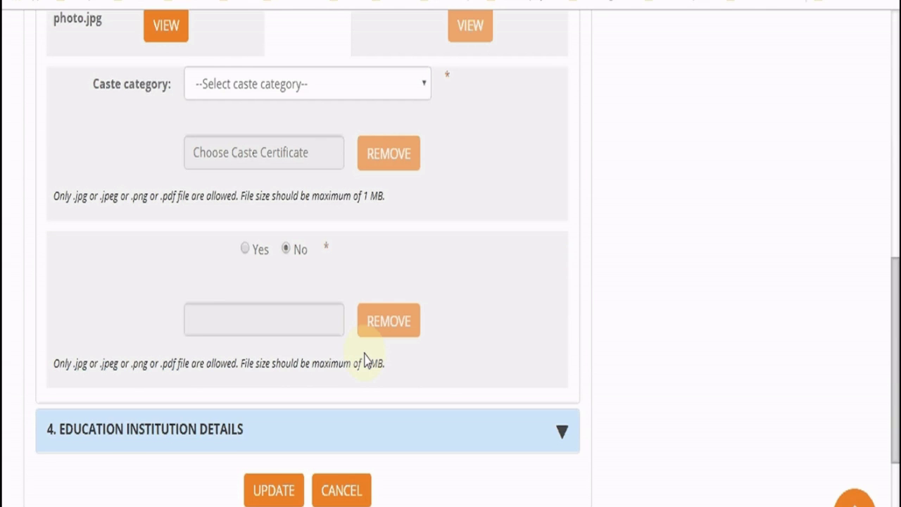
{"action": "scroll", "coordinate": [366, 357], "scroll_direction": "up", "scroll_amount": 4}
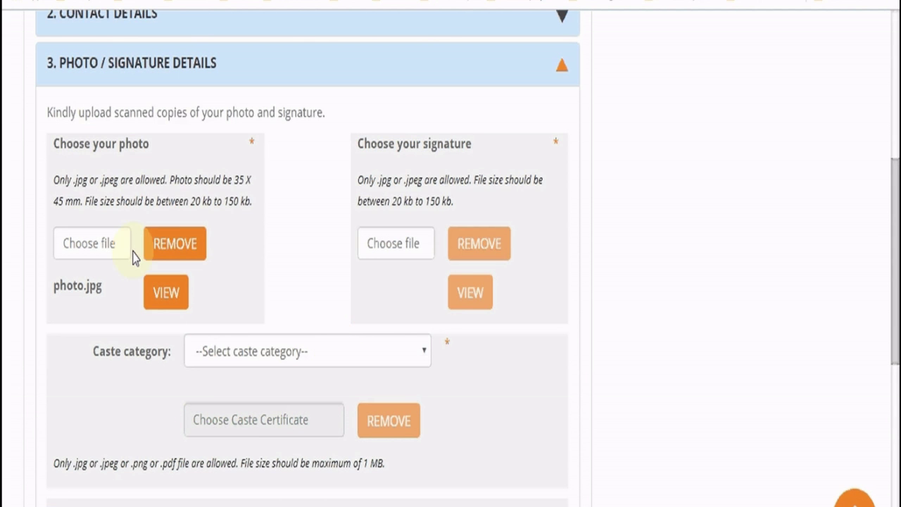
{"action": "left_click", "coordinate": [106, 249]}
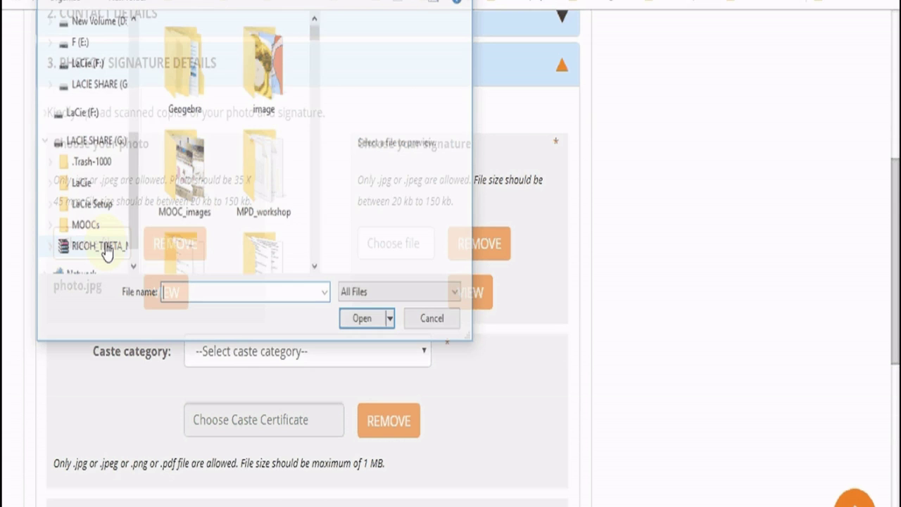
{"action": "key", "text": "Escape"}
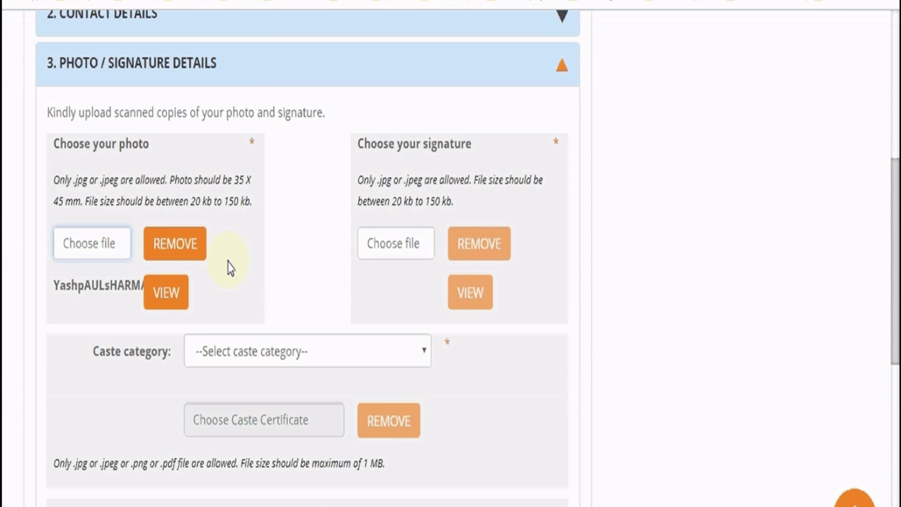
{"action": "left_click", "coordinate": [417, 251]}
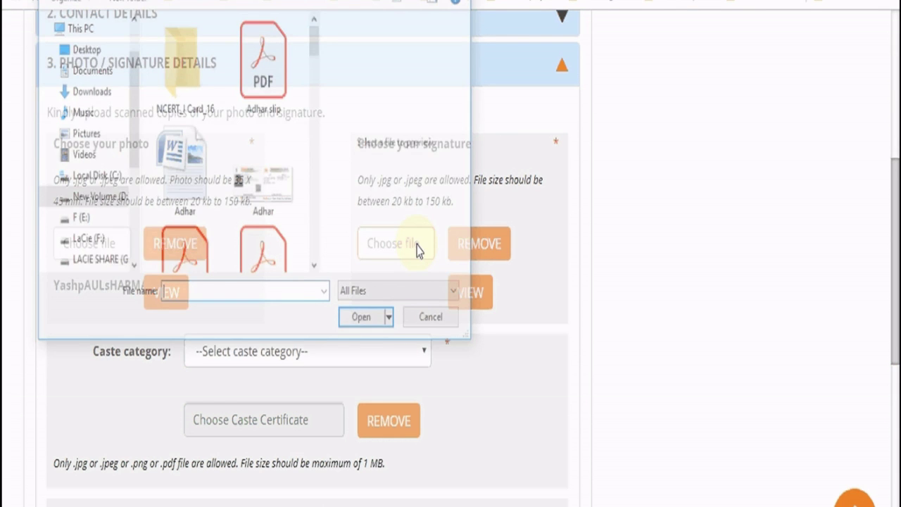
{"action": "left_click_drag", "start_coordinate": [316, 41], "coordinate": [322, 228]}
{"action": "double_click", "coordinate": [189, 227]}
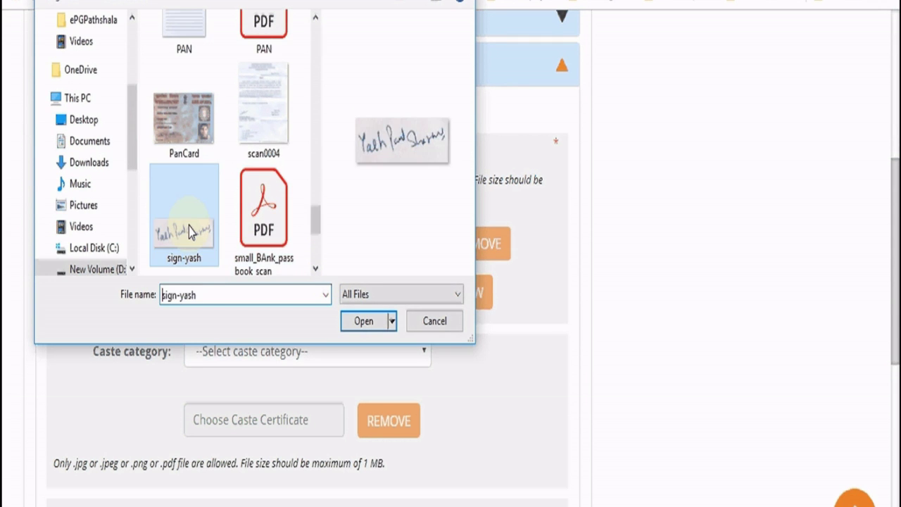
Set the caste category to General
{"action": "scroll", "coordinate": [430, 348], "scroll_direction": "down", "scroll_amount": 3}
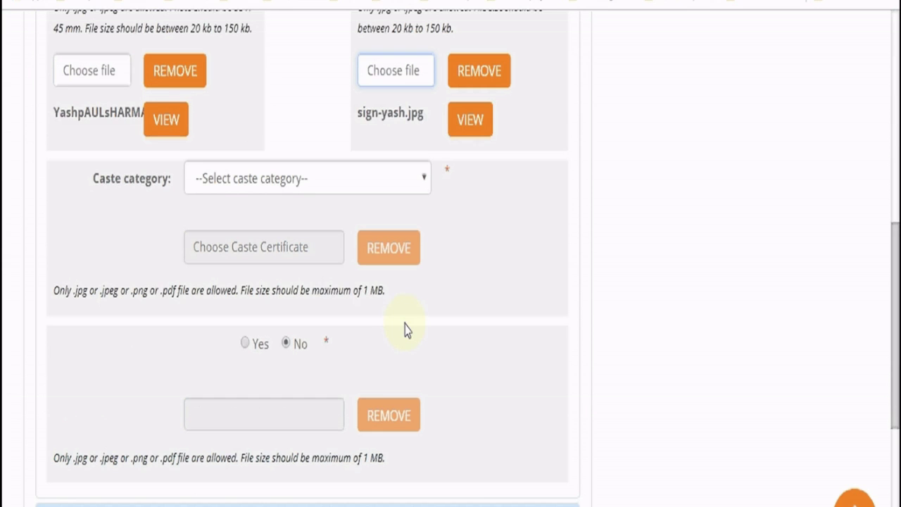
{"action": "left_click", "coordinate": [342, 179]}
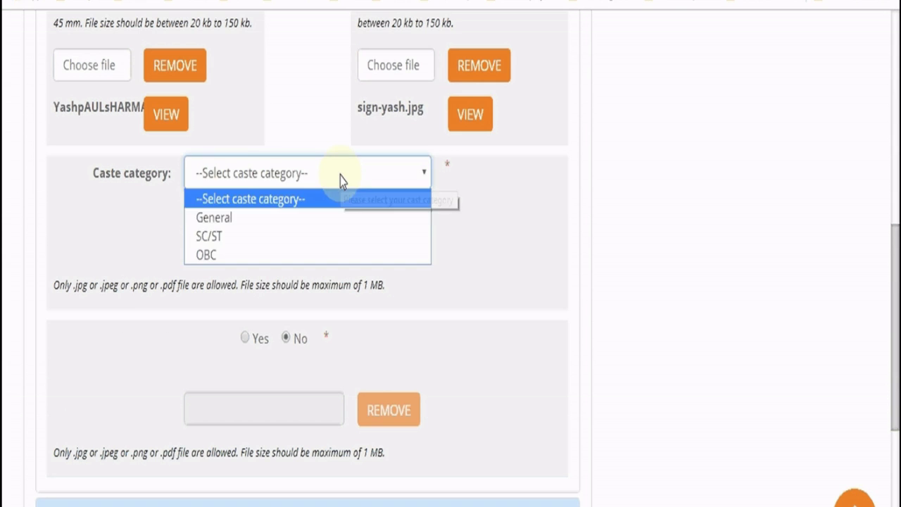
{"action": "left_click", "coordinate": [329, 220]}
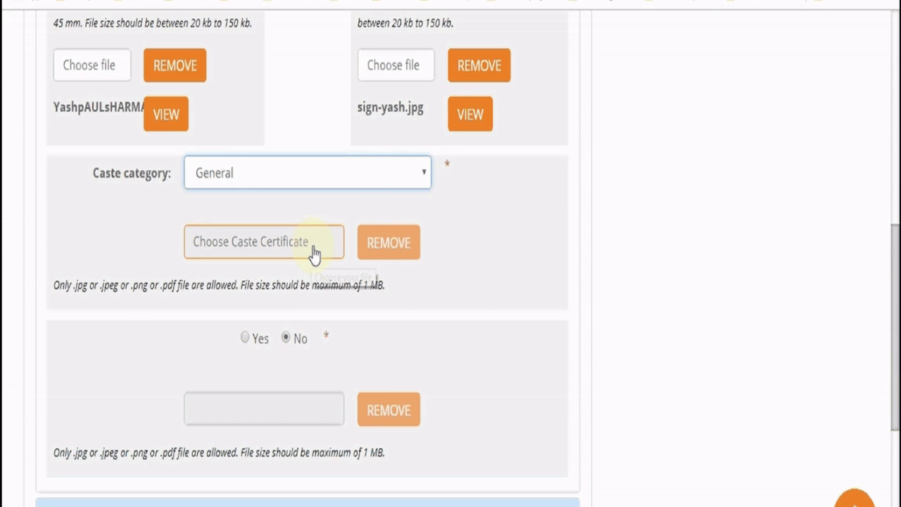
{"action": "scroll", "coordinate": [463, 331], "scroll_direction": "down", "scroll_amount": 1}
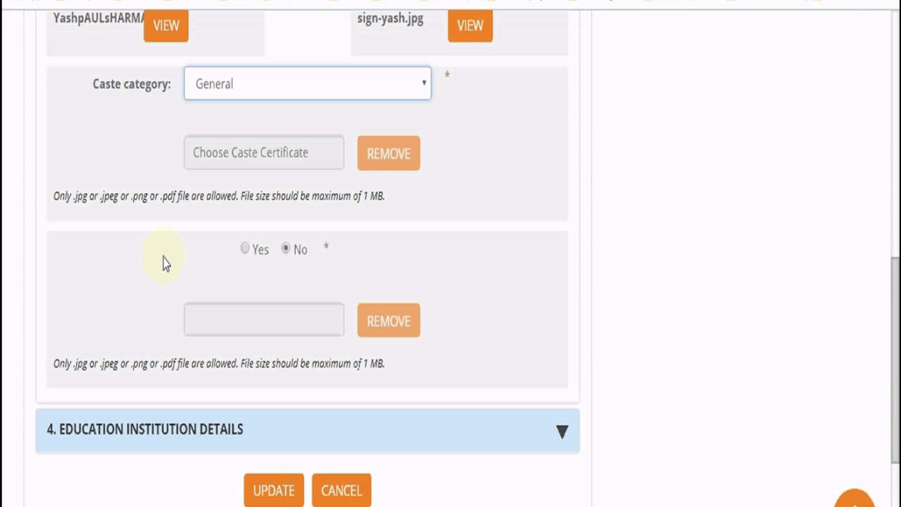
{"action": "scroll", "coordinate": [163, 262], "scroll_direction": "down", "scroll_amount": 3}
Expand Education Institution Details and bring up the university selection list
{"action": "left_click", "coordinate": [236, 249]}
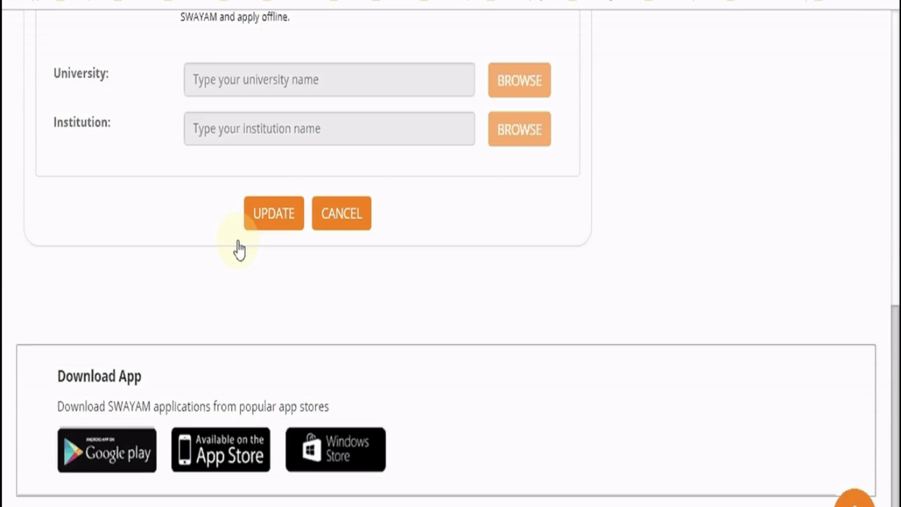
{"action": "scroll", "coordinate": [171, 294], "scroll_direction": "up", "scroll_amount": 3}
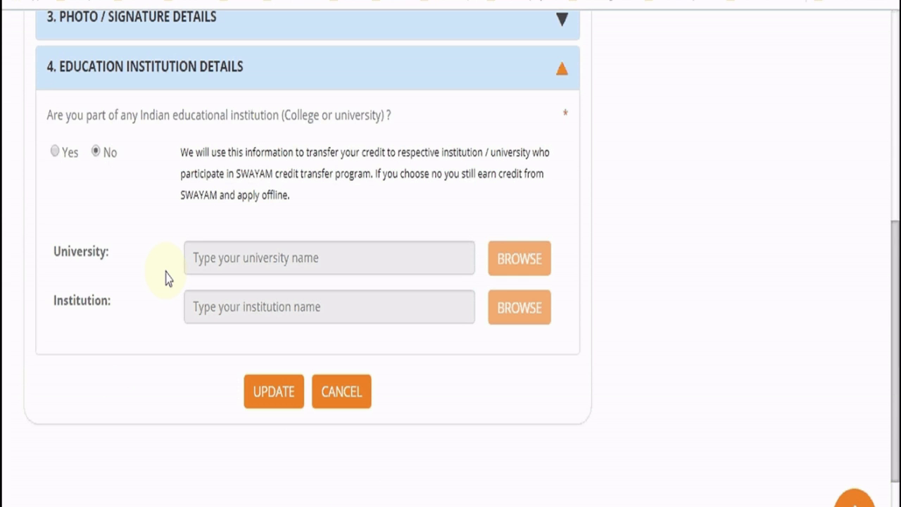
{"action": "left_click", "coordinate": [57, 156]}
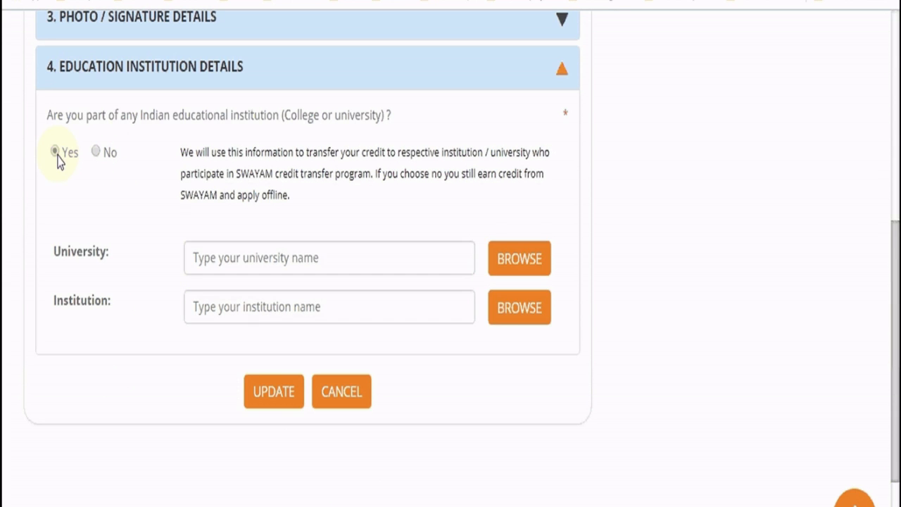
{"action": "left_click", "coordinate": [288, 258]}
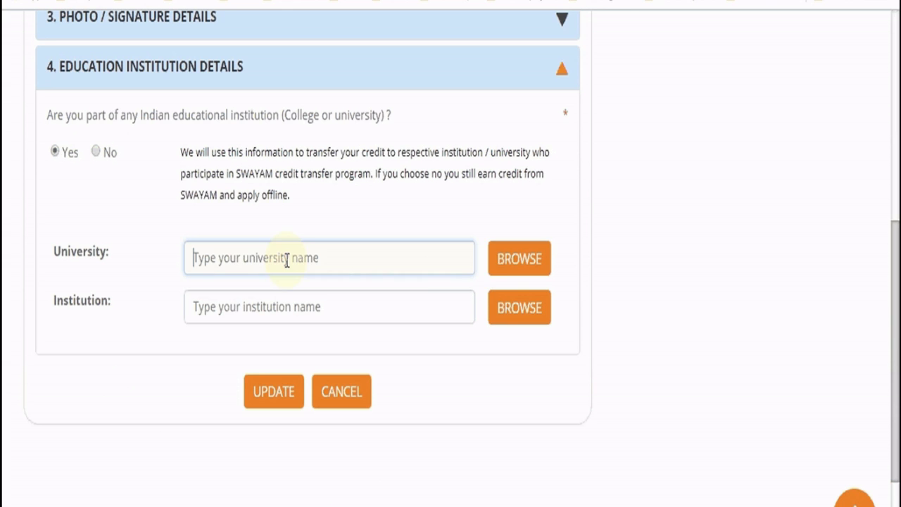
{"action": "left_click", "coordinate": [529, 270]}
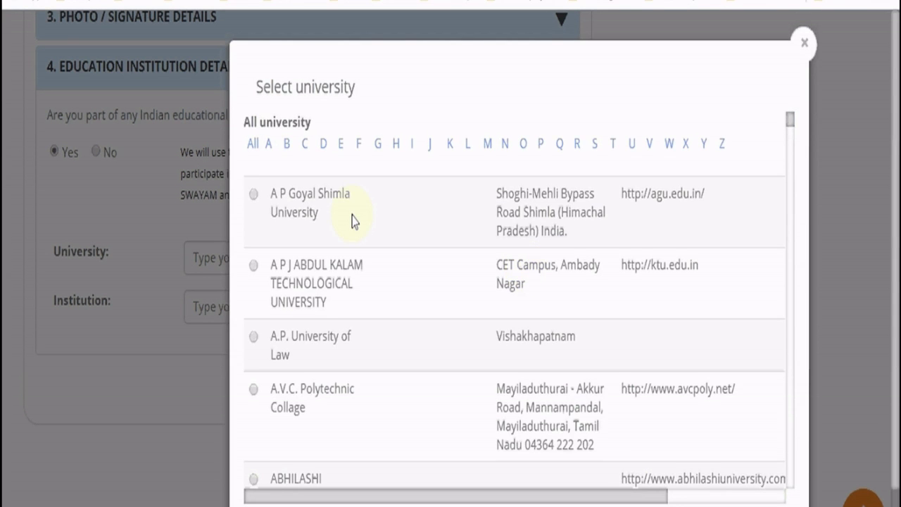
Close the university dialog and save the profile, dismissing the date-of-birth validation warning
{"action": "scroll", "coordinate": [352, 221], "scroll_direction": "down", "scroll_amount": 5}
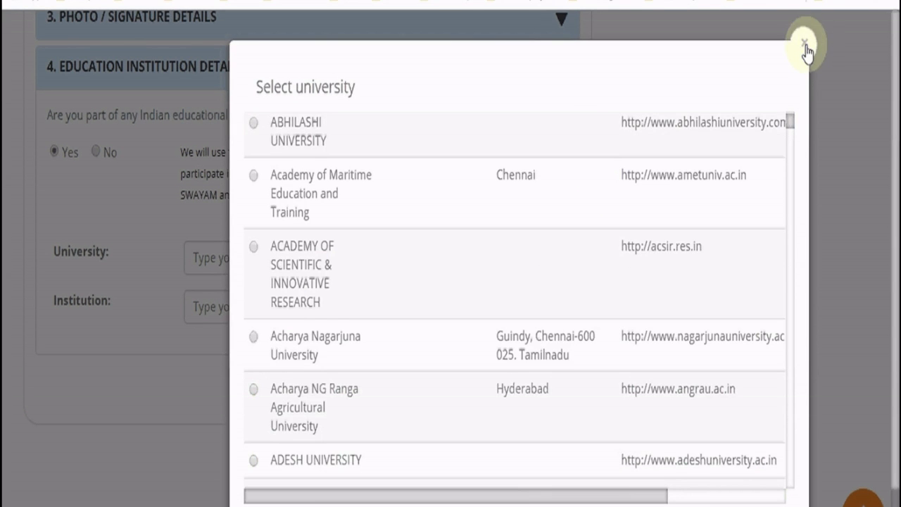
{"action": "left_click", "coordinate": [817, 46]}
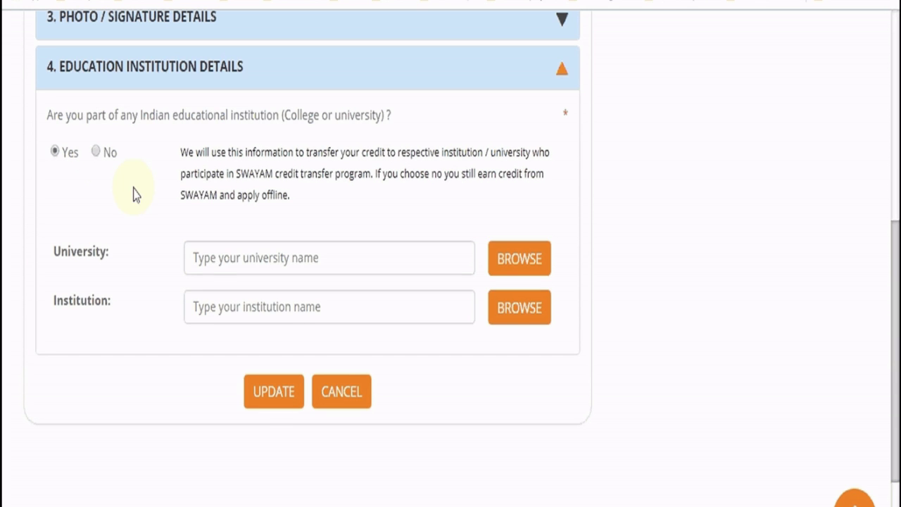
{"action": "left_click", "coordinate": [274, 399]}
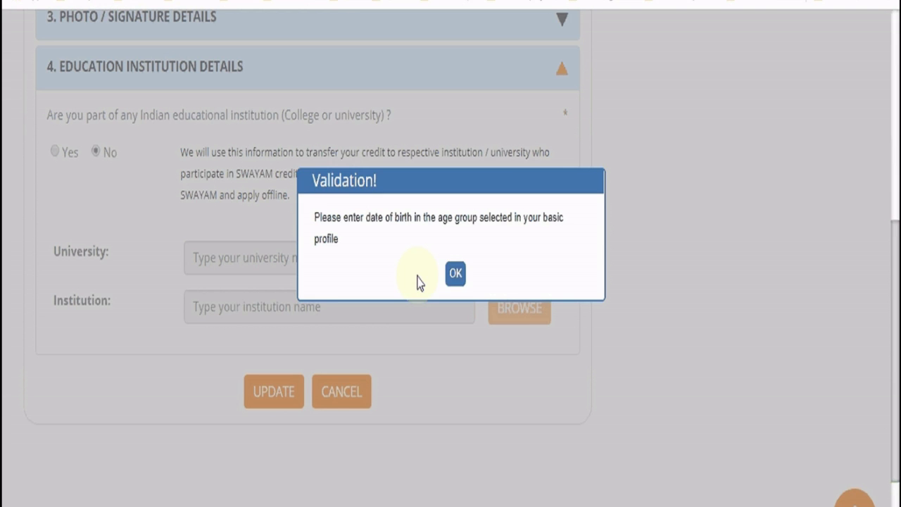
{"action": "left_click", "coordinate": [457, 274]}
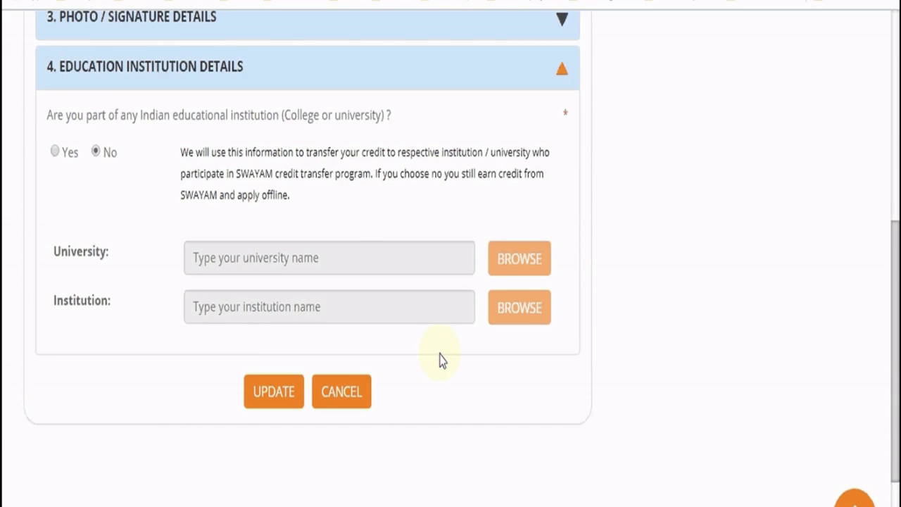
Expand Basic Details to recheck the date of birth
{"action": "scroll", "coordinate": [443, 359], "scroll_direction": "up", "scroll_amount": 6}
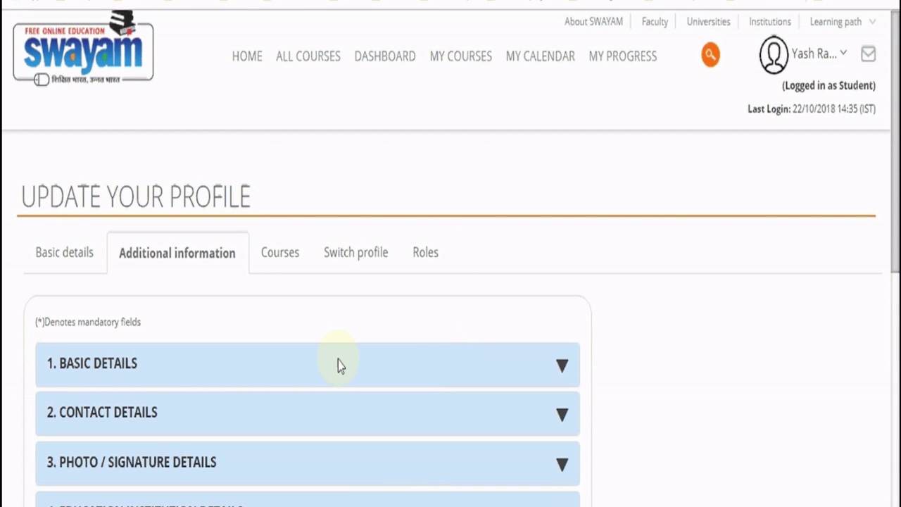
{"action": "left_click", "coordinate": [562, 368]}
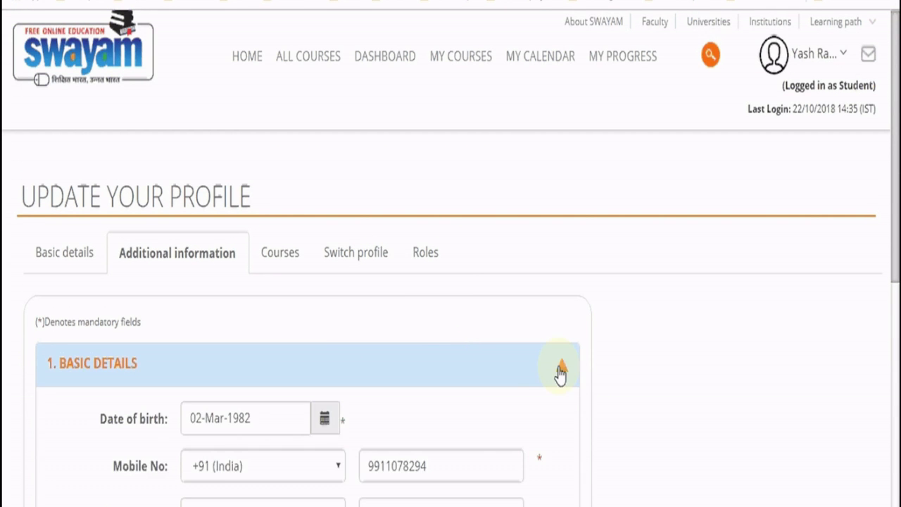
{"action": "scroll", "coordinate": [514, 415], "scroll_direction": "down", "scroll_amount": 1}
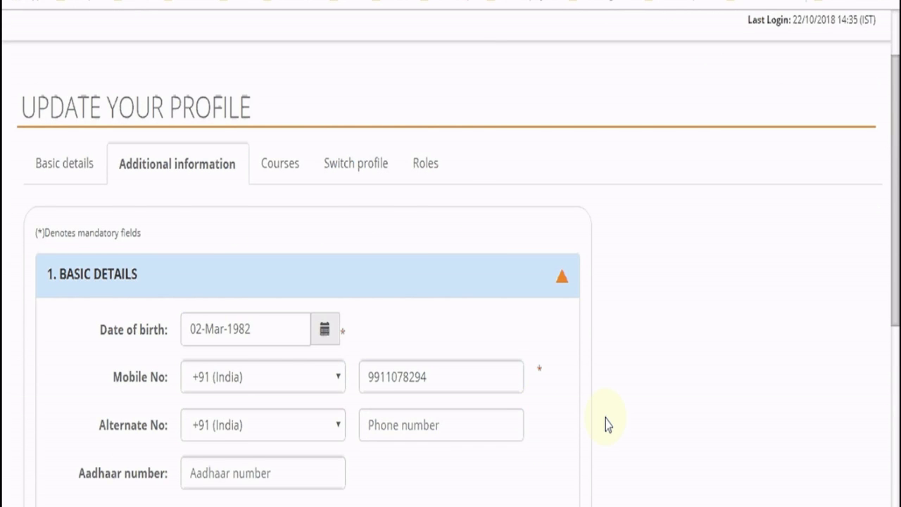
{"action": "scroll", "coordinate": [610, 423], "scroll_direction": "down", "scroll_amount": 3}
{"action": "scroll", "coordinate": [616, 423], "scroll_direction": "down", "scroll_amount": 2}
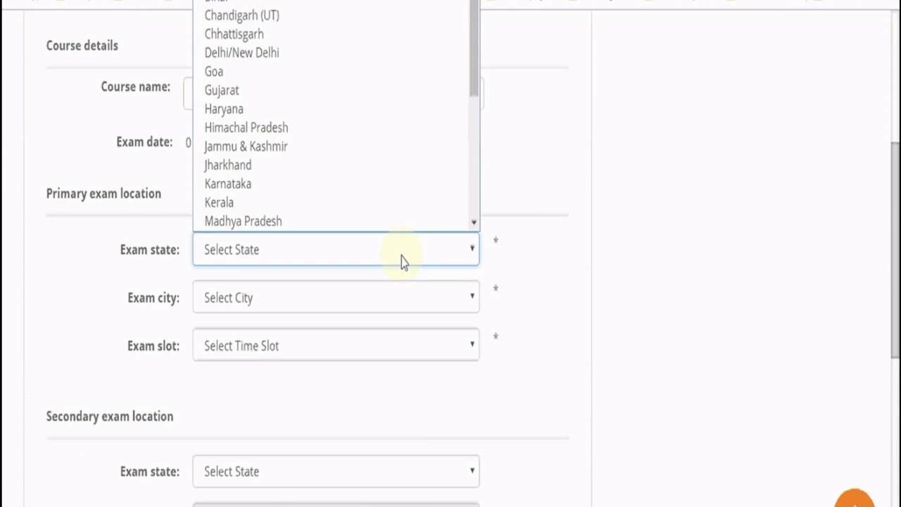
Set the primary exam location to Delhi/New Delhi, Delhi, Evening Slot - 2 to 5 PM
{"action": "left_click", "coordinate": [296, 37]}
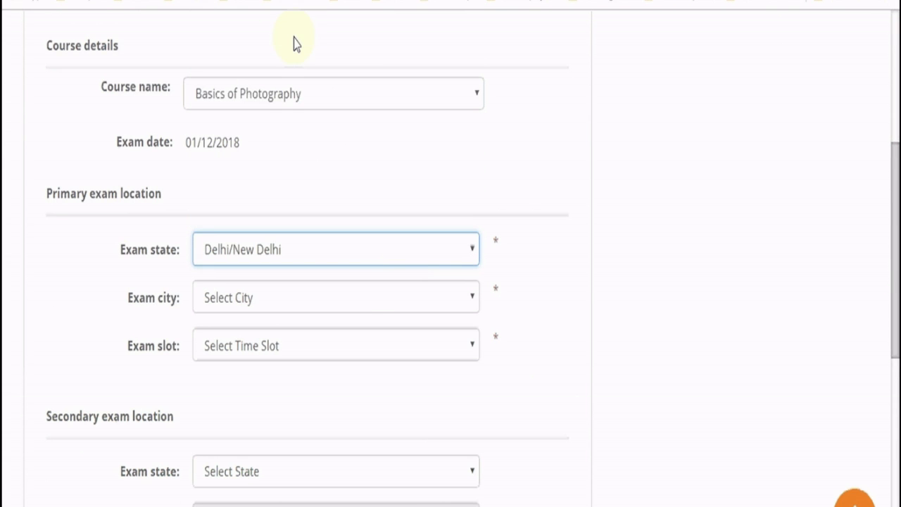
{"action": "left_click", "coordinate": [350, 305]}
{"action": "left_click", "coordinate": [347, 344]}
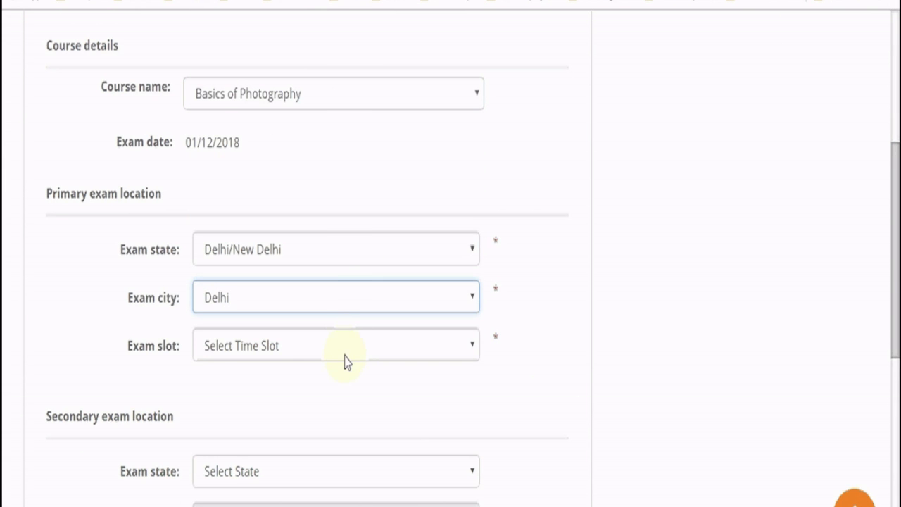
{"action": "left_click", "coordinate": [342, 345]}
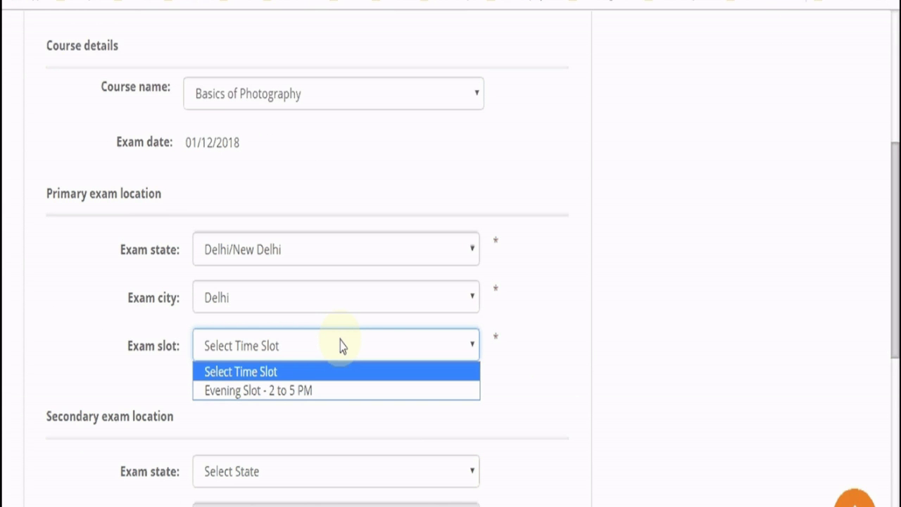
{"action": "left_click", "coordinate": [342, 390]}
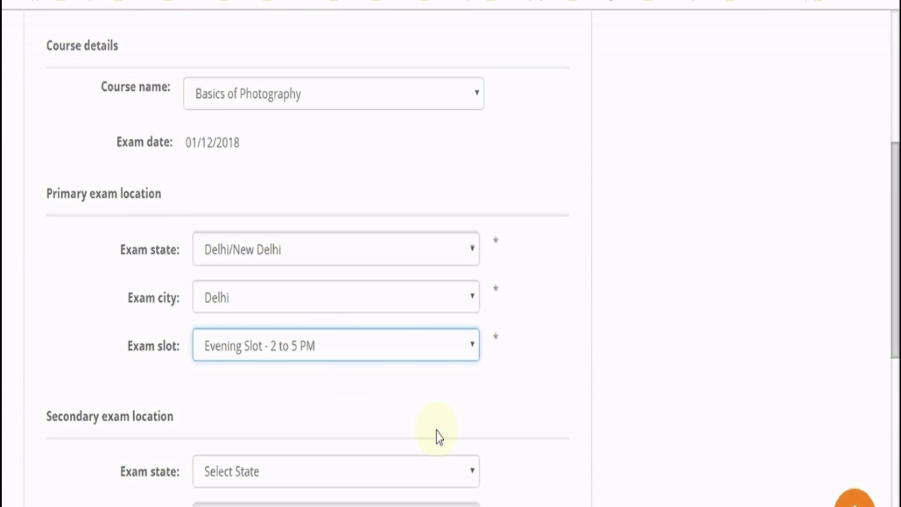
Set the secondary exam location to Haryana, Gurugram, Evening Slot - 2 to 5 PM
{"action": "scroll", "coordinate": [556, 448], "scroll_direction": "down", "scroll_amount": 2}
{"action": "scroll", "coordinate": [543, 444], "scroll_direction": "down", "scroll_amount": 1}
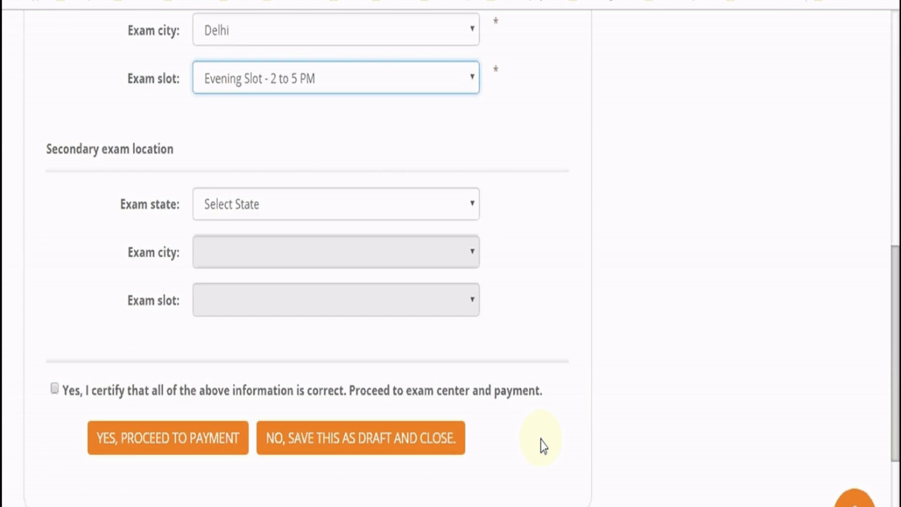
{"action": "left_click", "coordinate": [433, 208]}
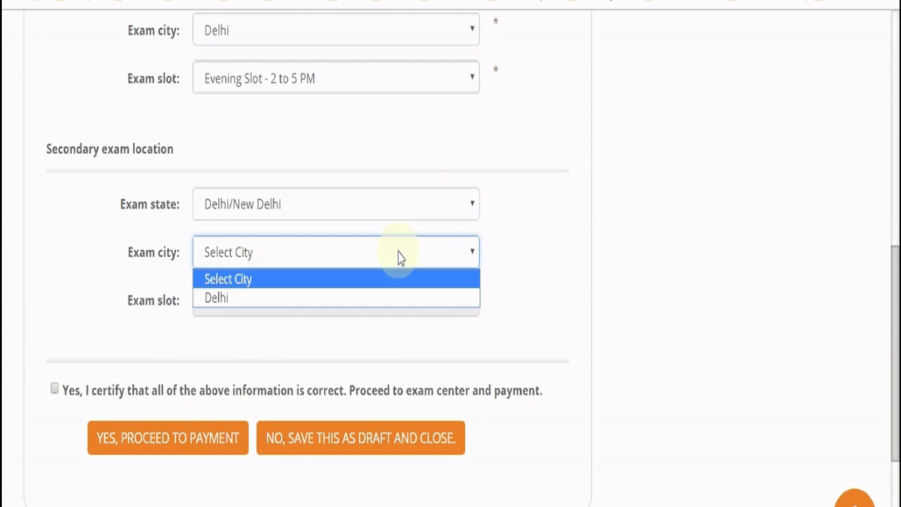
{"action": "left_click", "coordinate": [394, 301]}
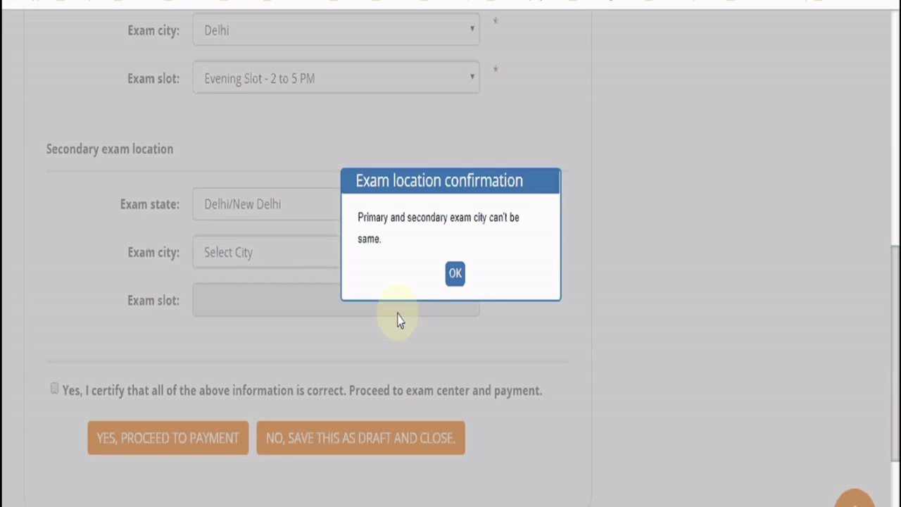
{"action": "left_click", "coordinate": [458, 276]}
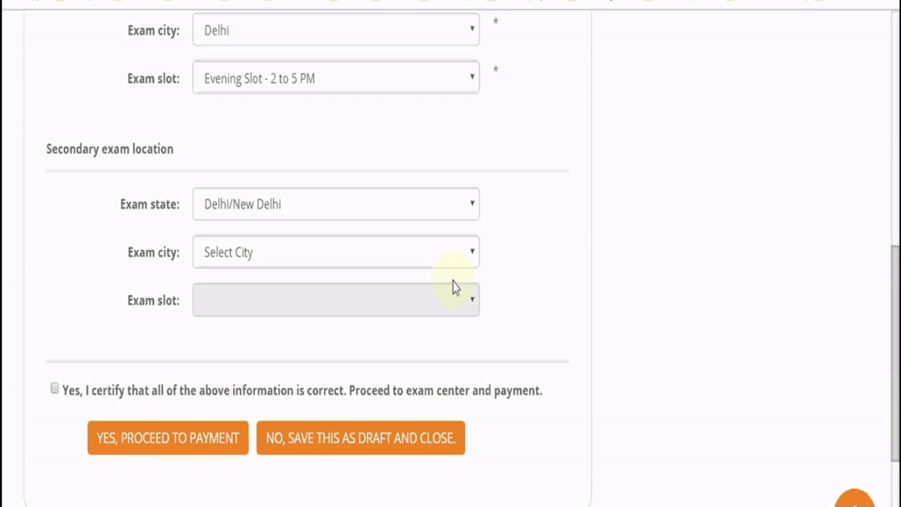
{"action": "left_click", "coordinate": [346, 210]}
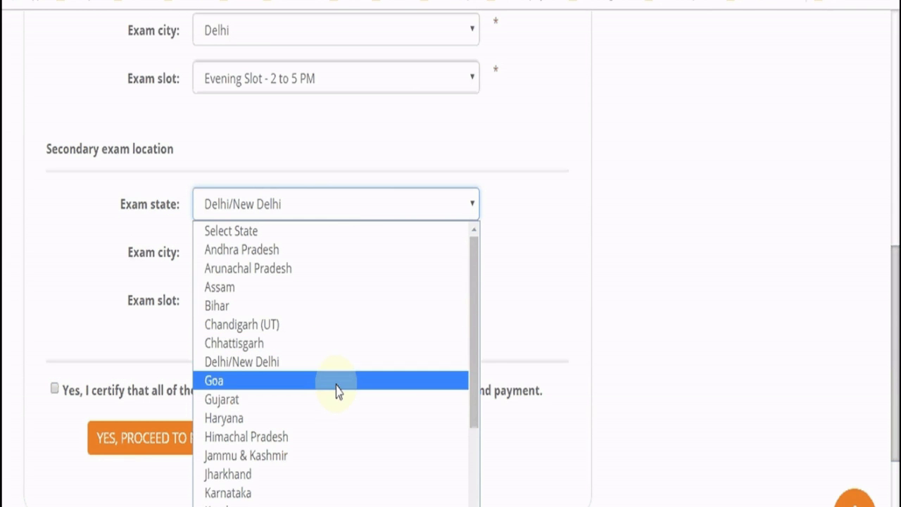
{"action": "left_click", "coordinate": [339, 420]}
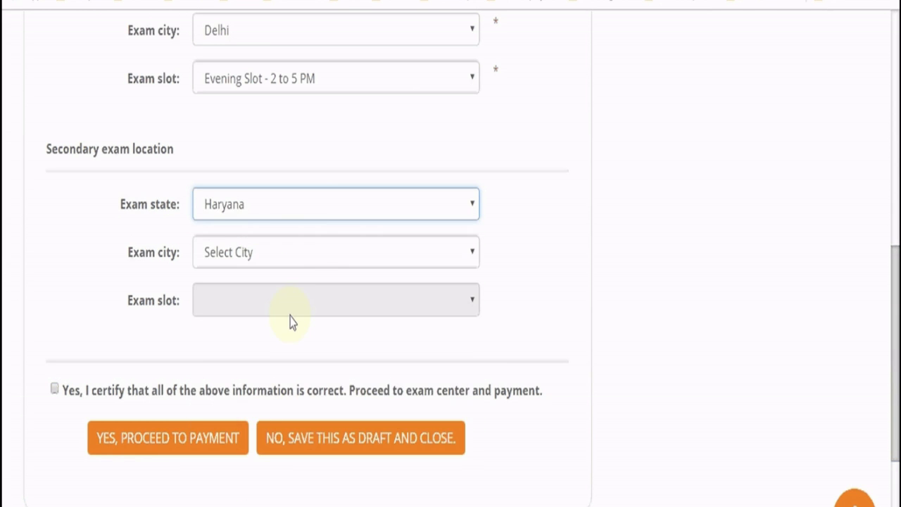
{"action": "left_click", "coordinate": [276, 262]}
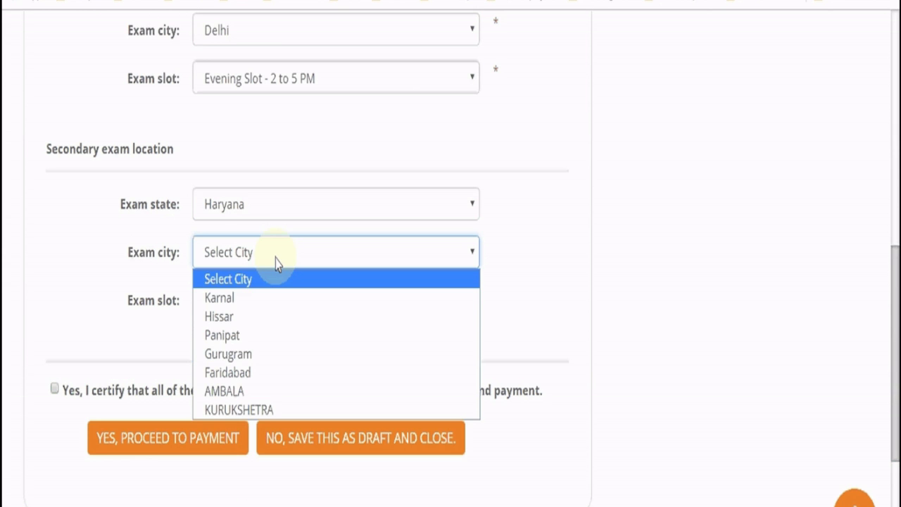
{"action": "left_click", "coordinate": [279, 355]}
{"action": "left_click", "coordinate": [281, 306]}
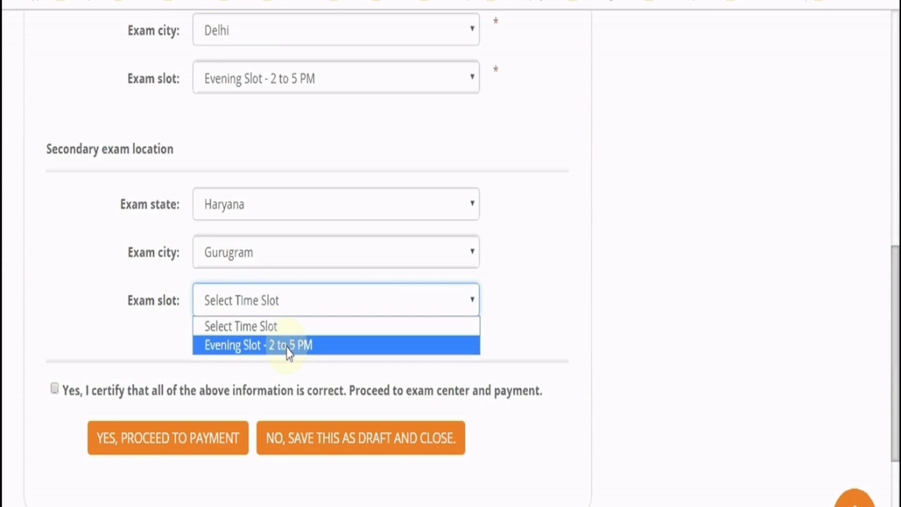
{"action": "left_click", "coordinate": [287, 345]}
Certify that the entered exam information is correct
{"action": "scroll", "coordinate": [280, 352], "scroll_direction": "down", "scroll_amount": 1}
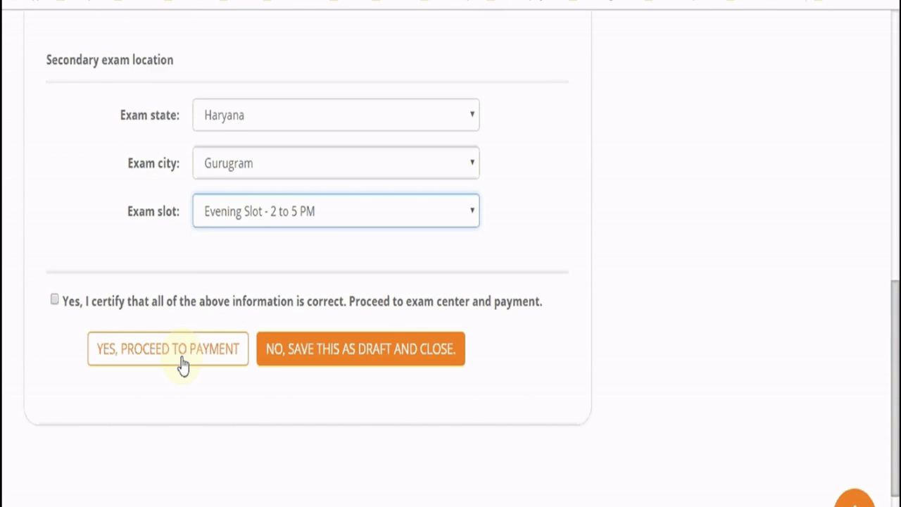
{"action": "scroll", "coordinate": [45, 371], "scroll_direction": "up", "scroll_amount": 10}
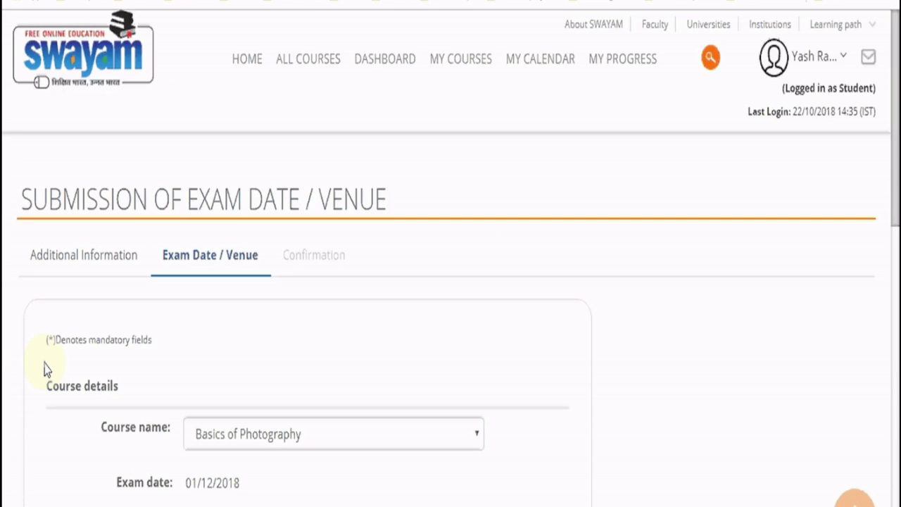
{"action": "scroll", "coordinate": [45, 370], "scroll_direction": "down", "scroll_amount": 10}
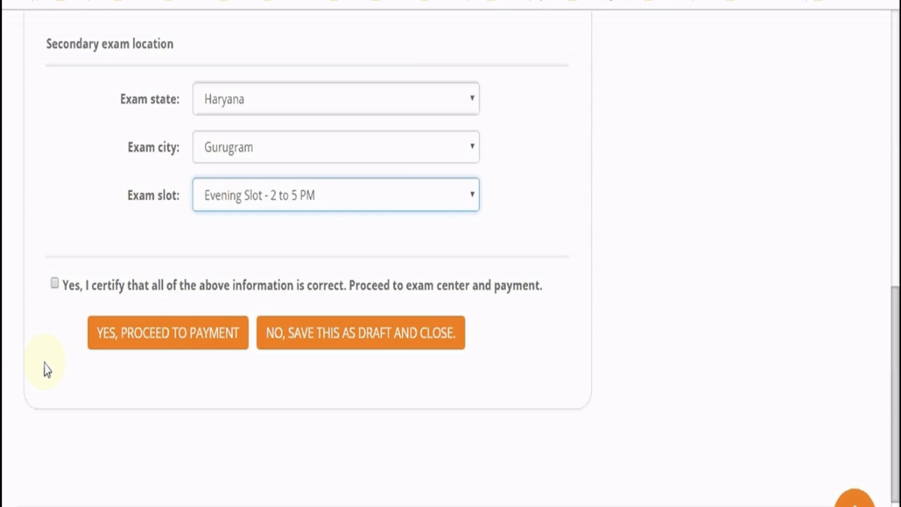
{"action": "scroll", "coordinate": [44, 370], "scroll_direction": "up", "scroll_amount": 5}
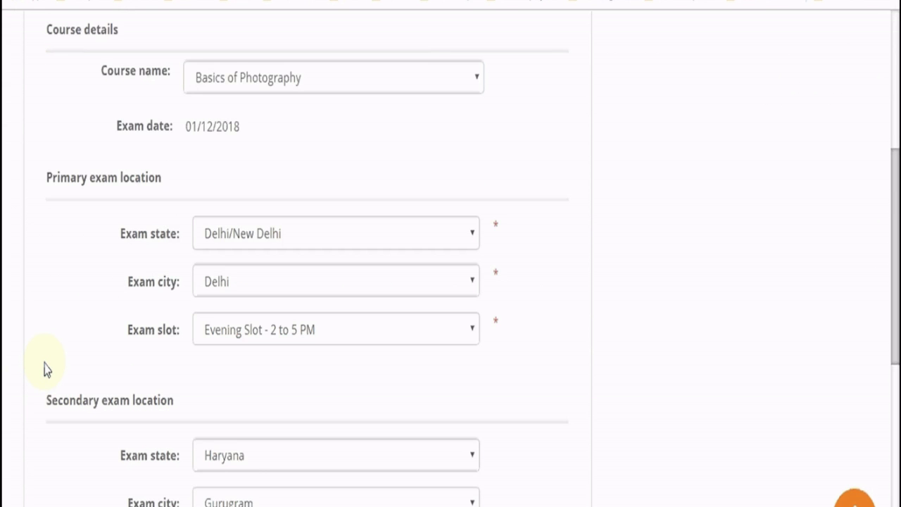
{"action": "scroll", "coordinate": [44, 371], "scroll_direction": "down", "scroll_amount": 4}
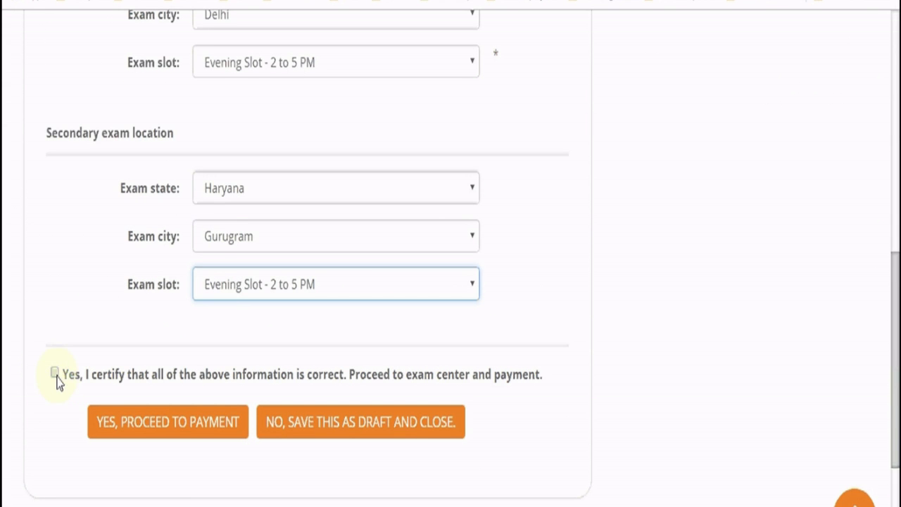
{"action": "left_click", "coordinate": [54, 375]}
{"action": "scroll", "coordinate": [106, 364], "scroll_direction": "up", "scroll_amount": 9}
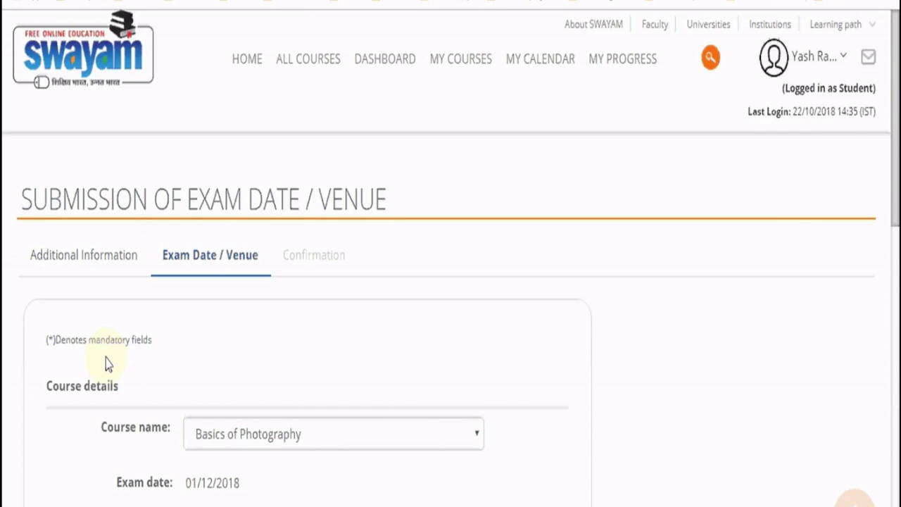
{"action": "scroll", "coordinate": [105, 364], "scroll_direction": "down", "scroll_amount": 2}
{"action": "scroll", "coordinate": [106, 366], "scroll_direction": "down", "scroll_amount": 10}
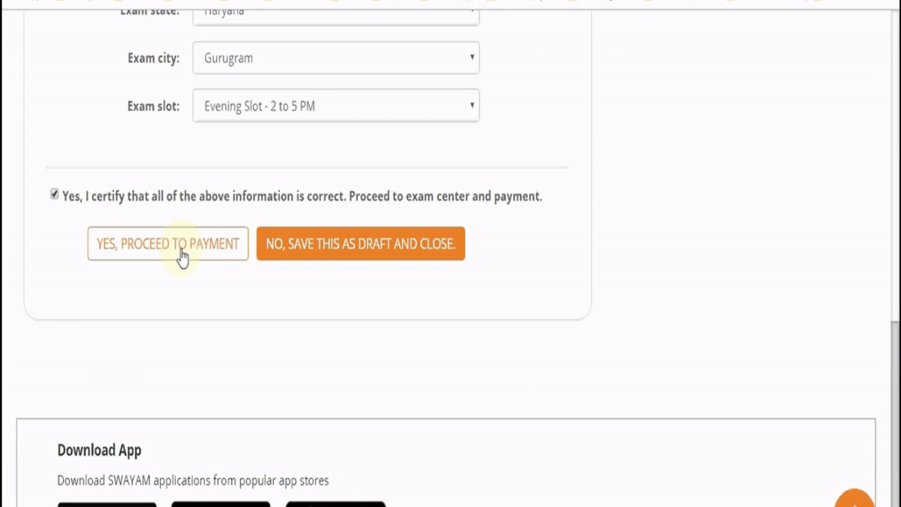
Proceed to pay the ₹1000.00 exam fee online through the CCAvenue gateway
{"action": "left_click", "coordinate": [182, 252]}
{"action": "scroll", "coordinate": [348, 334], "scroll_direction": "up", "scroll_amount": 4}
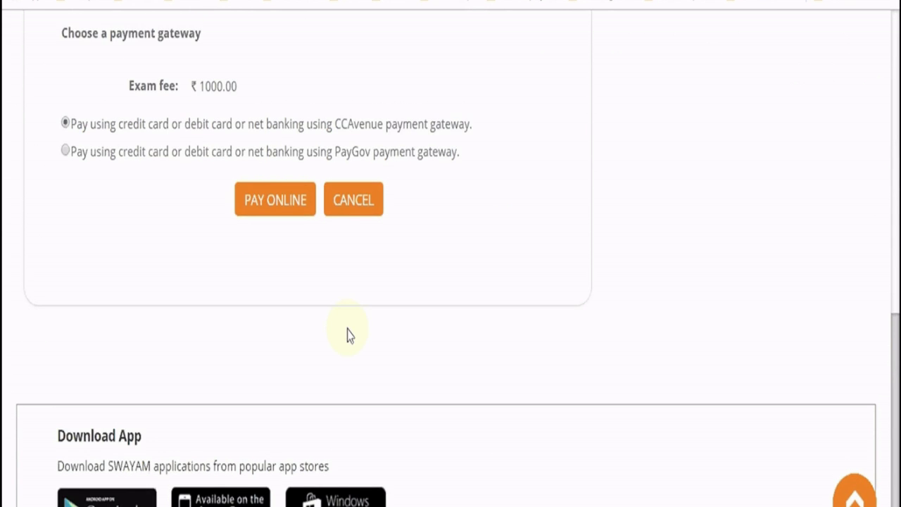
{"action": "scroll", "coordinate": [348, 333], "scroll_direction": "up", "scroll_amount": 4}
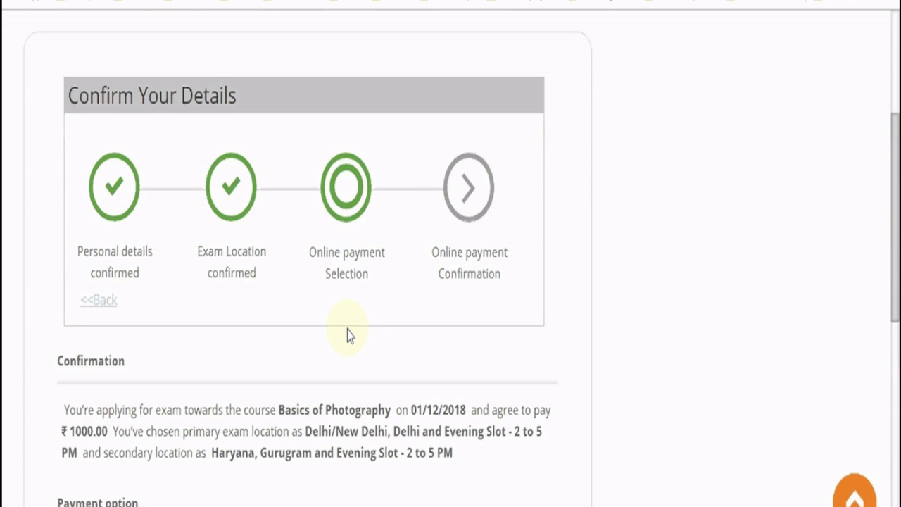
{"action": "scroll", "coordinate": [349, 333], "scroll_direction": "down", "scroll_amount": 4}
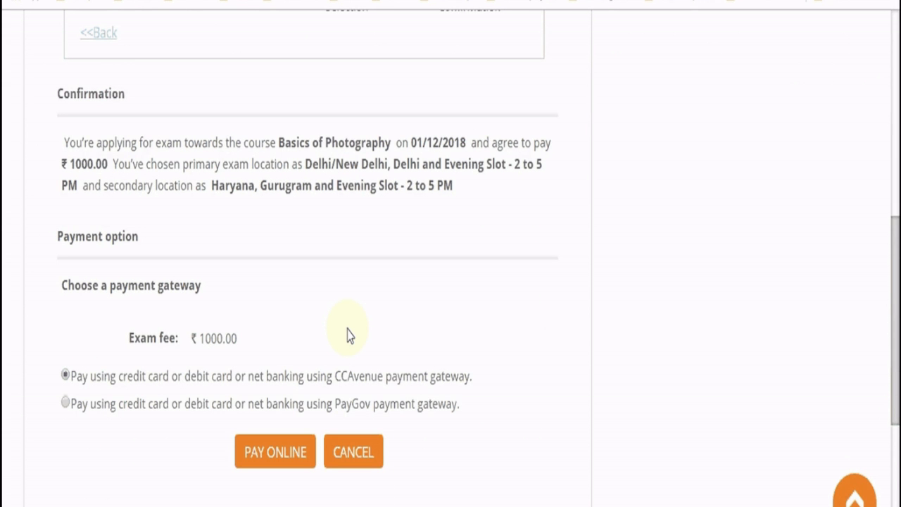
{"action": "scroll", "coordinate": [349, 335], "scroll_direction": "down", "scroll_amount": 1}
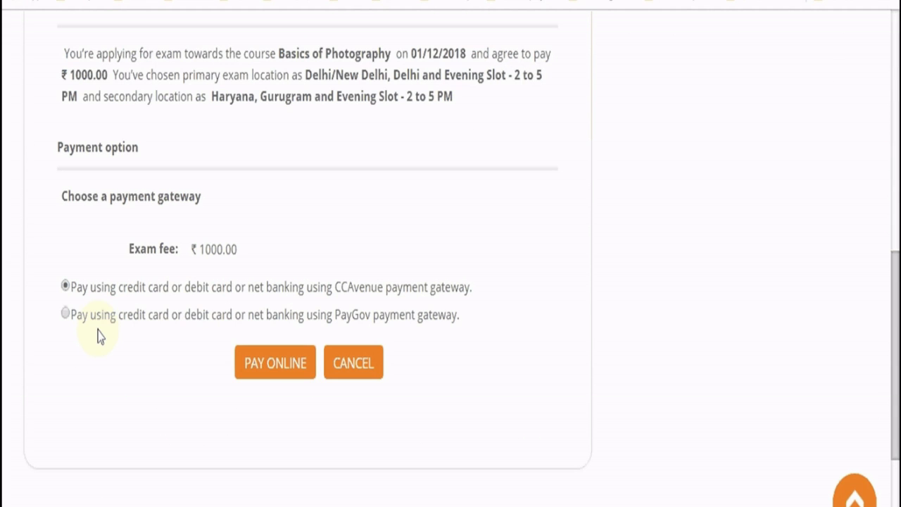
{"action": "left_click", "coordinate": [284, 367]}
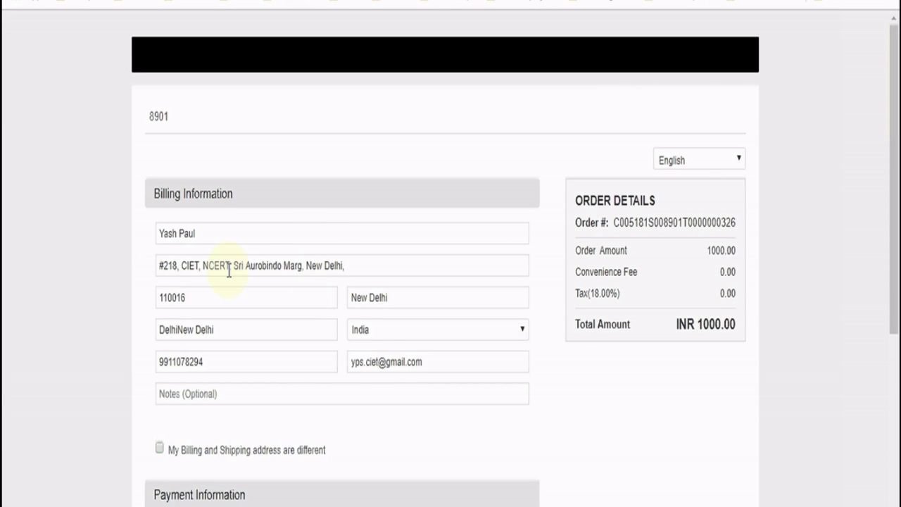
Append the payer's surname to the Billing Information name field, then move down to Payment Information
{"action": "left_click", "coordinate": [206, 235]}
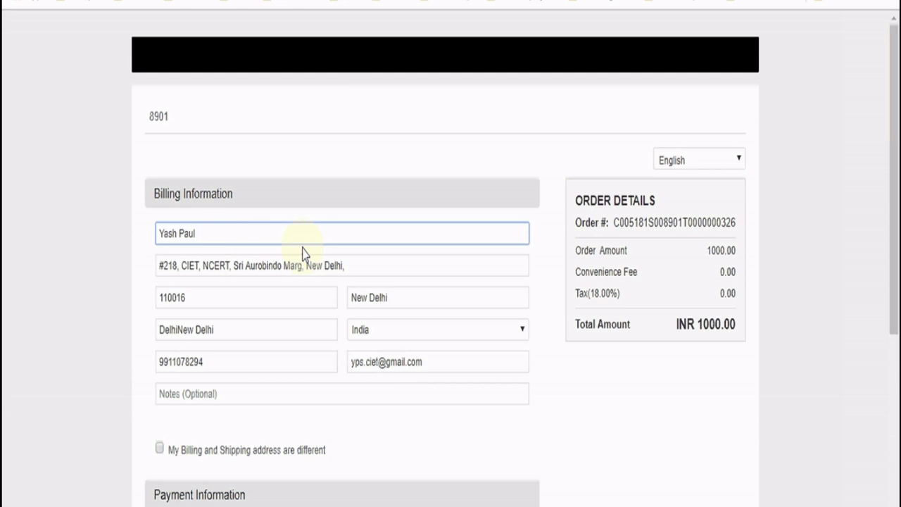
{"action": "type", "text": "Sharma"}
{"action": "scroll", "coordinate": [350, 350], "scroll_direction": "down", "scroll_amount": 1}
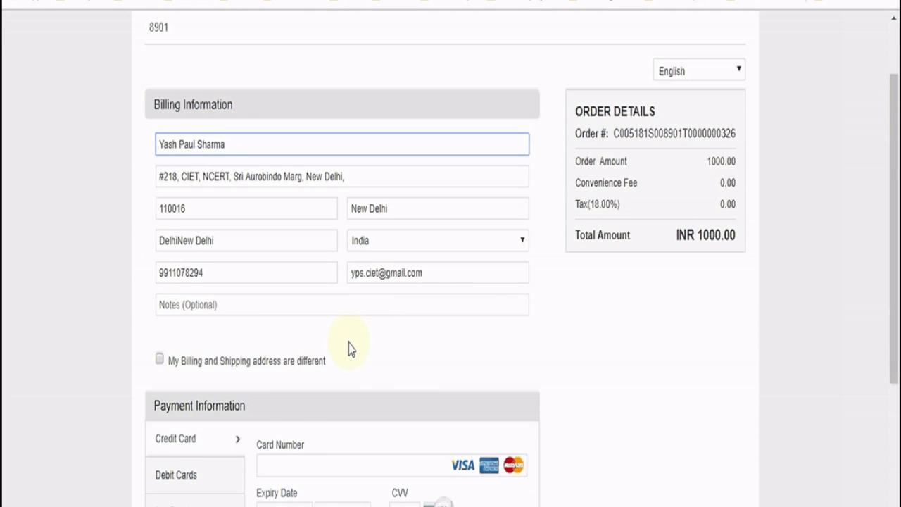
{"action": "scroll", "coordinate": [350, 345], "scroll_direction": "down", "scroll_amount": 3}
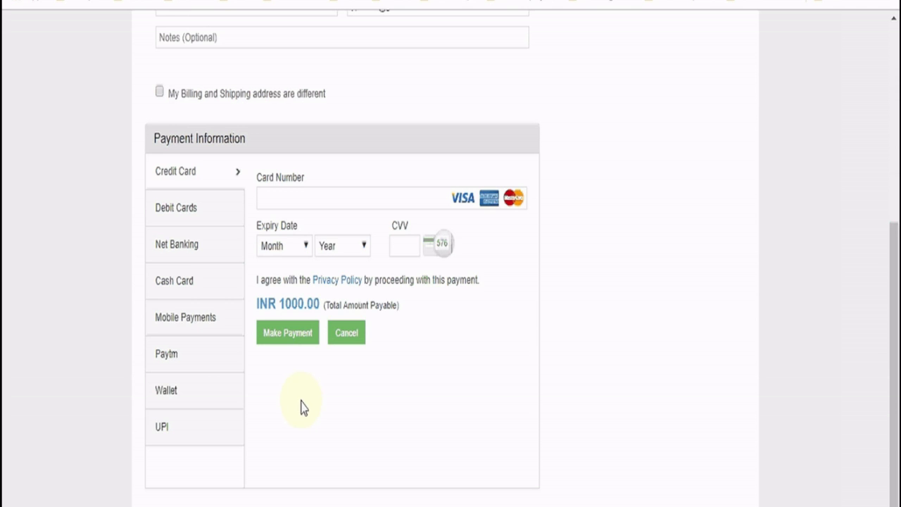
Browse the Net Banking bank list and highlight the changed total amount
{"action": "left_click", "coordinate": [184, 250]}
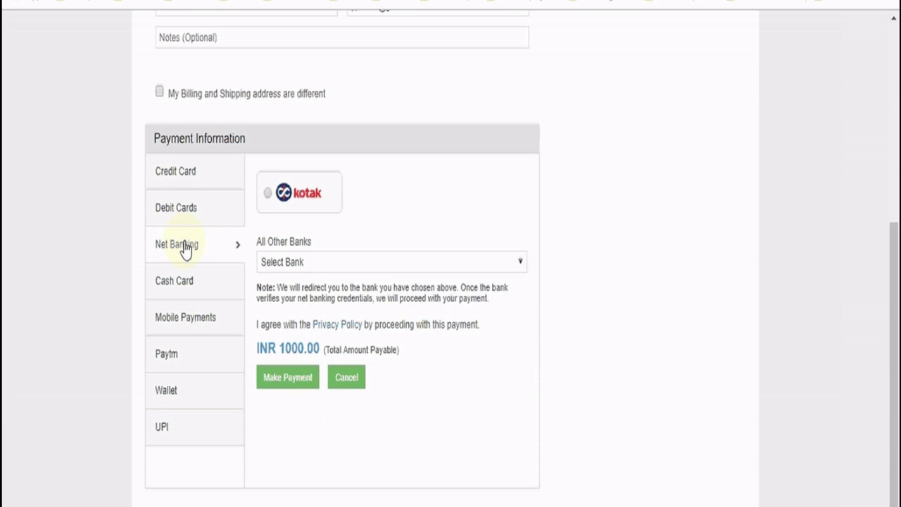
{"action": "left_click", "coordinate": [314, 266]}
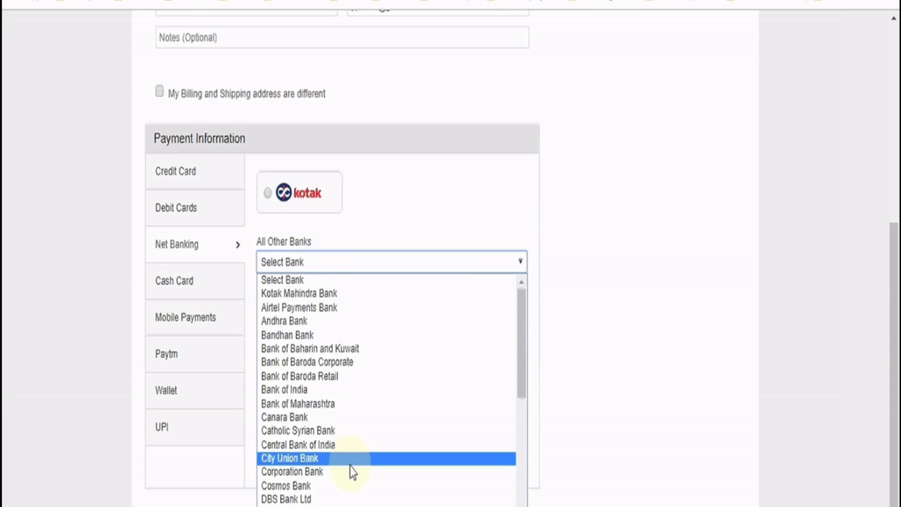
{"action": "scroll", "coordinate": [352, 470], "scroll_direction": "down", "scroll_amount": 8}
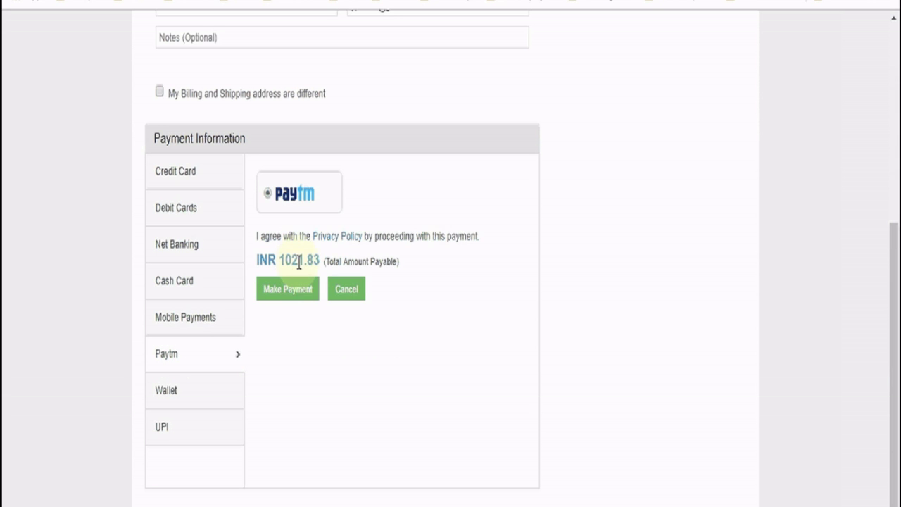
{"action": "left_click_drag", "start_coordinate": [291, 260], "coordinate": [305, 262]}
{"action": "left_click", "coordinate": [324, 272]}
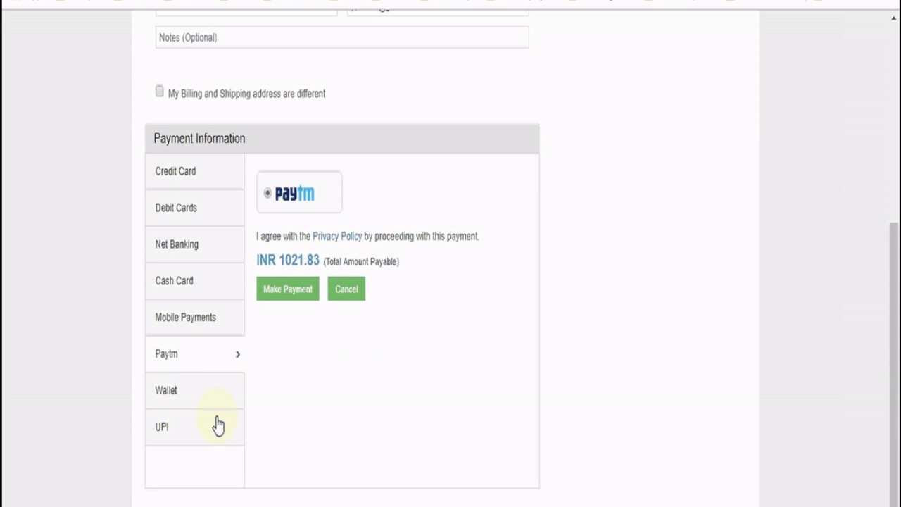
Compare the Mobile Payments, Wallet and Credit Card options, noting the 21.83 added, then choose Paytm
{"action": "left_click", "coordinate": [200, 320]}
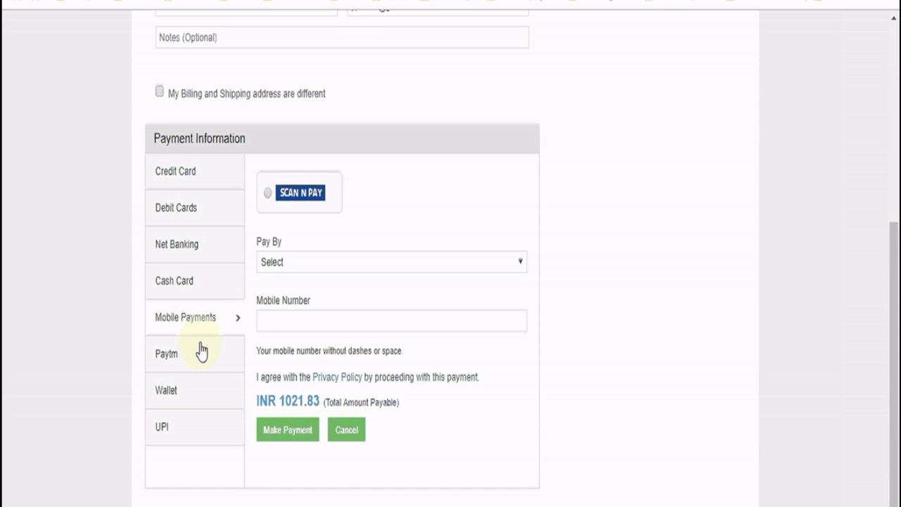
{"action": "left_click", "coordinate": [197, 396]}
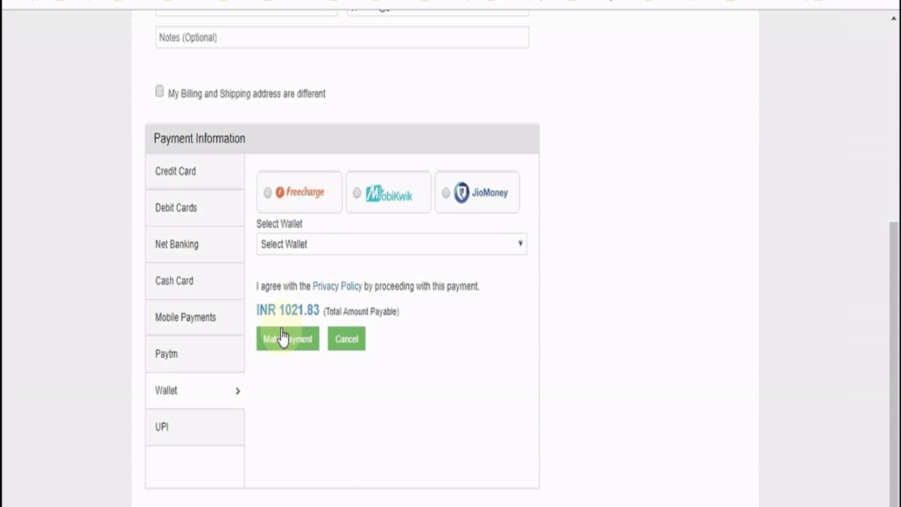
{"action": "left_click_drag", "start_coordinate": [293, 313], "coordinate": [329, 312]}
{"action": "left_click", "coordinate": [322, 311]}
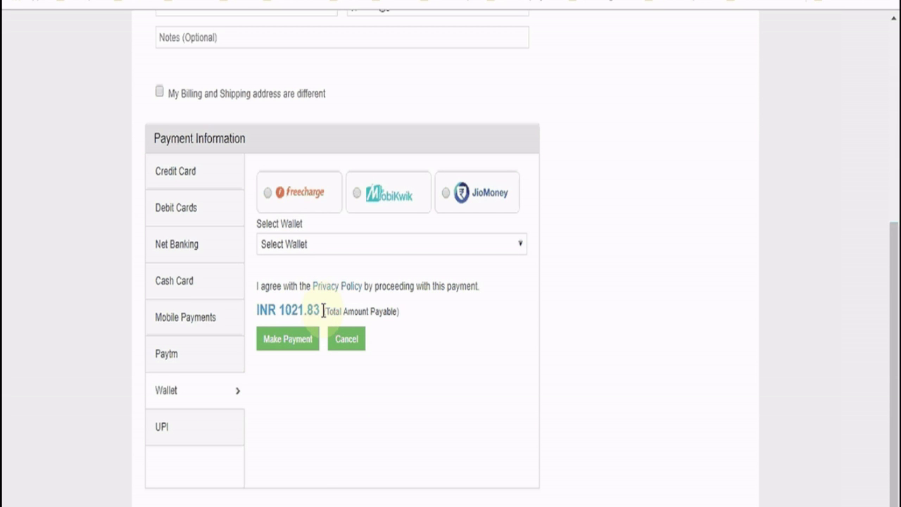
{"action": "left_click", "coordinate": [176, 253]}
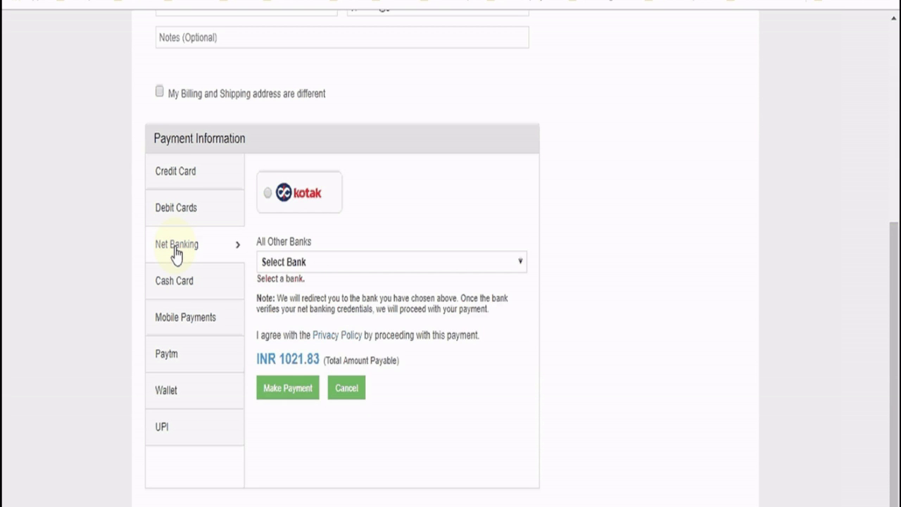
{"action": "left_click", "coordinate": [184, 178]}
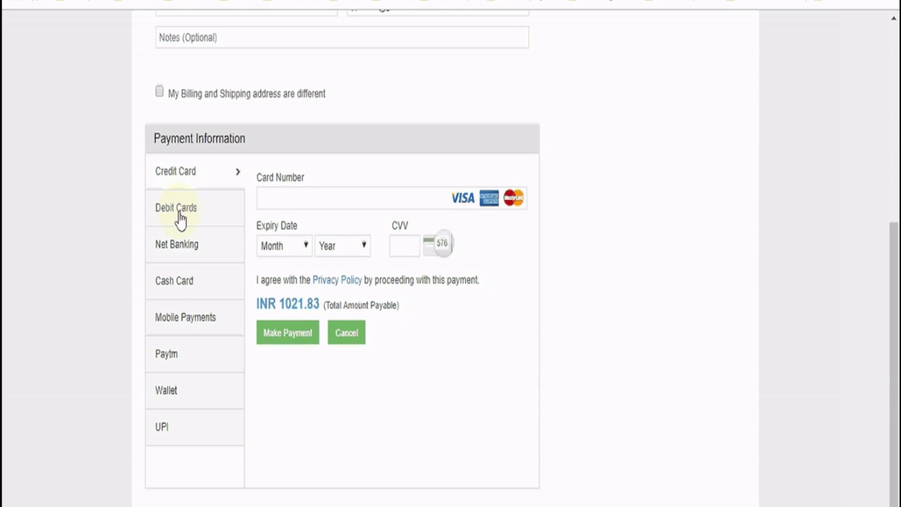
{"action": "left_click", "coordinate": [173, 363]}
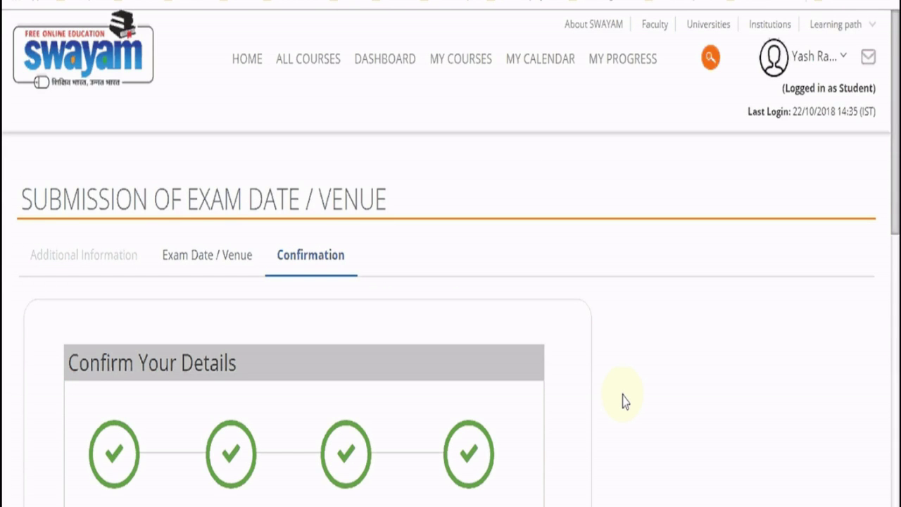
Scroll through the payment email and preview the attached Receipt.pdf showing ₹1021.83 paid
{"action": "scroll", "coordinate": [620, 395], "scroll_direction": "down", "scroll_amount": 3}
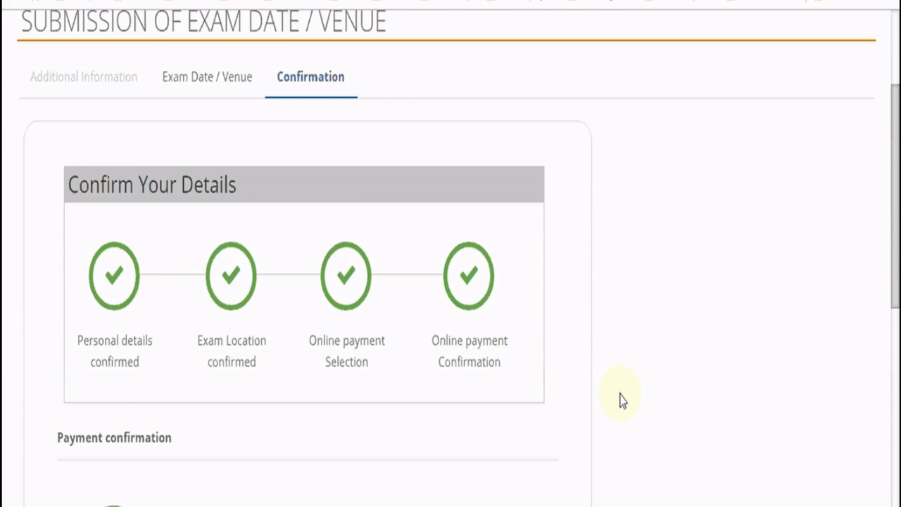
{"action": "scroll", "coordinate": [619, 399], "scroll_direction": "down", "scroll_amount": 3}
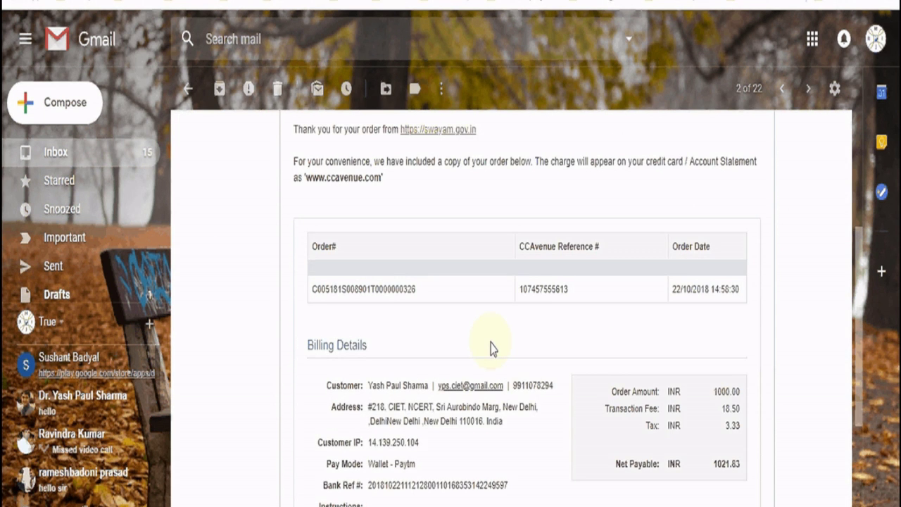
{"action": "scroll", "coordinate": [492, 348], "scroll_direction": "down", "scroll_amount": 1}
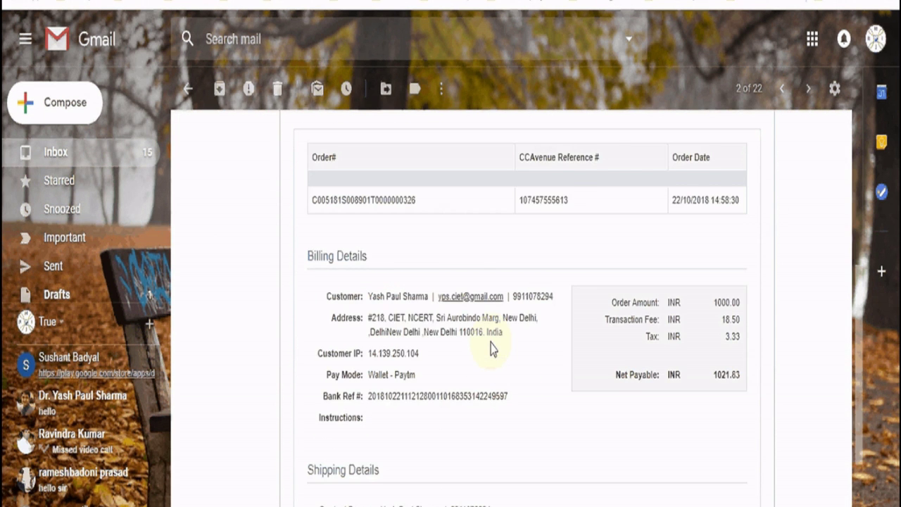
{"action": "scroll", "coordinate": [492, 349], "scroll_direction": "down", "scroll_amount": 2}
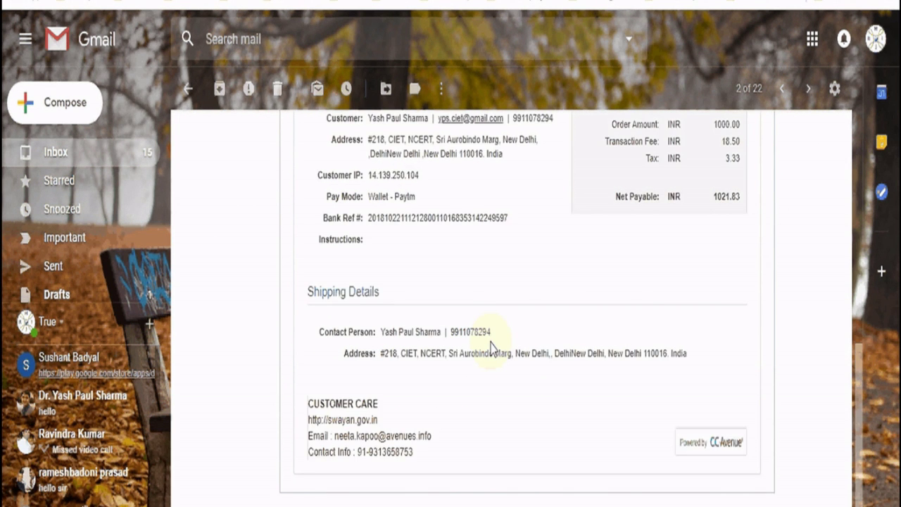
{"action": "scroll", "coordinate": [312, 298], "scroll_direction": "down", "scroll_amount": 1}
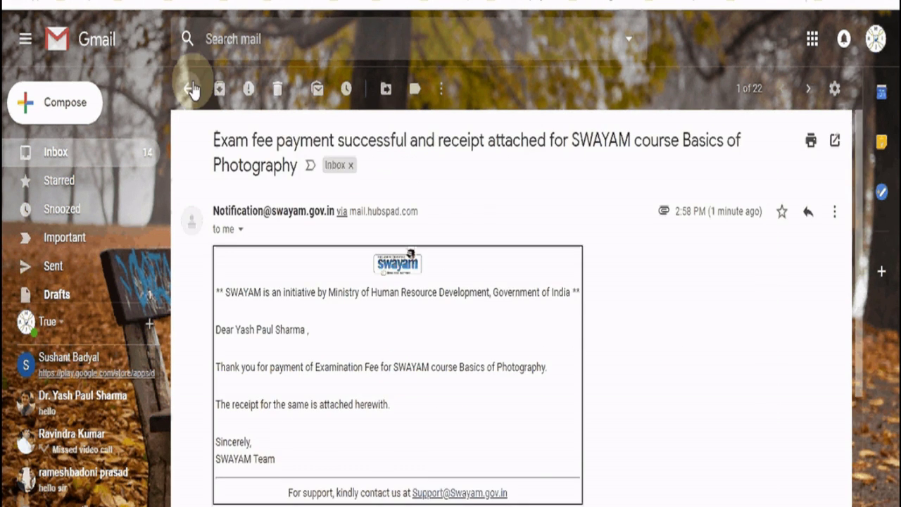
{"action": "scroll", "coordinate": [304, 378], "scroll_direction": "down", "scroll_amount": 1}
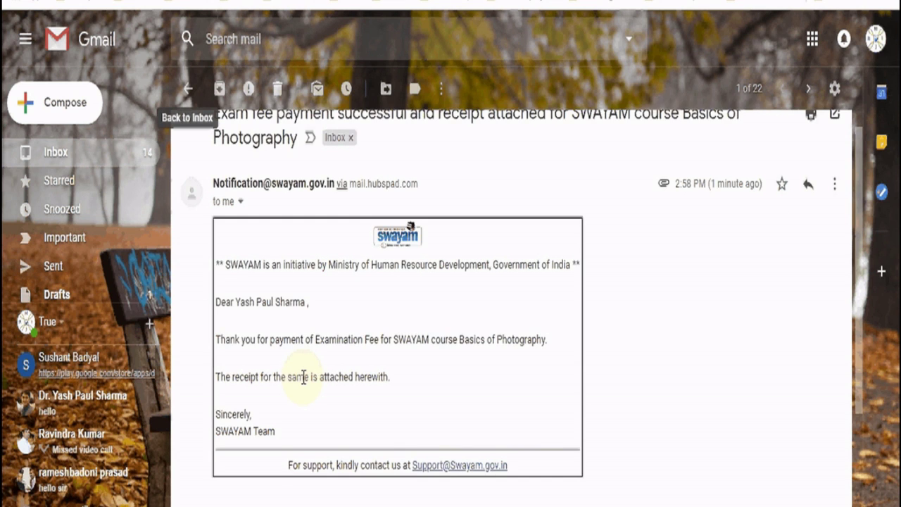
{"action": "scroll", "coordinate": [304, 378], "scroll_direction": "down", "scroll_amount": 3}
{"action": "left_click", "coordinate": [254, 344]}
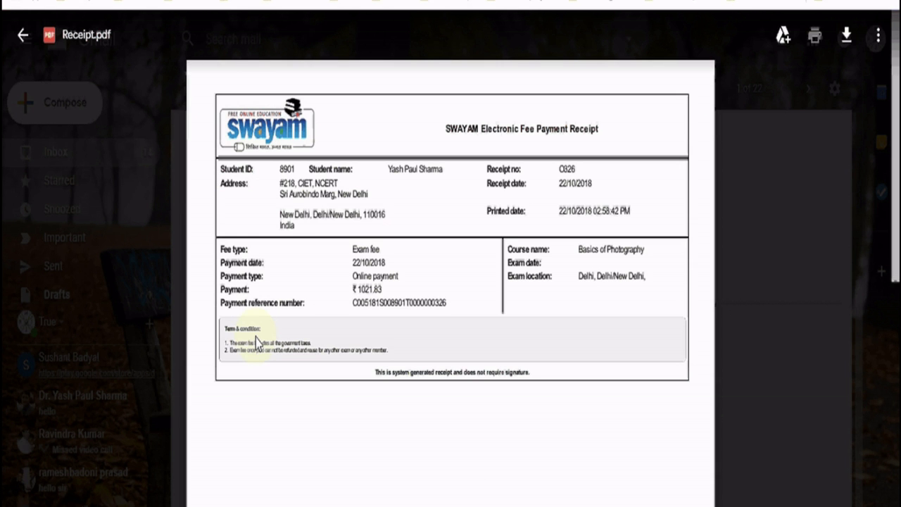